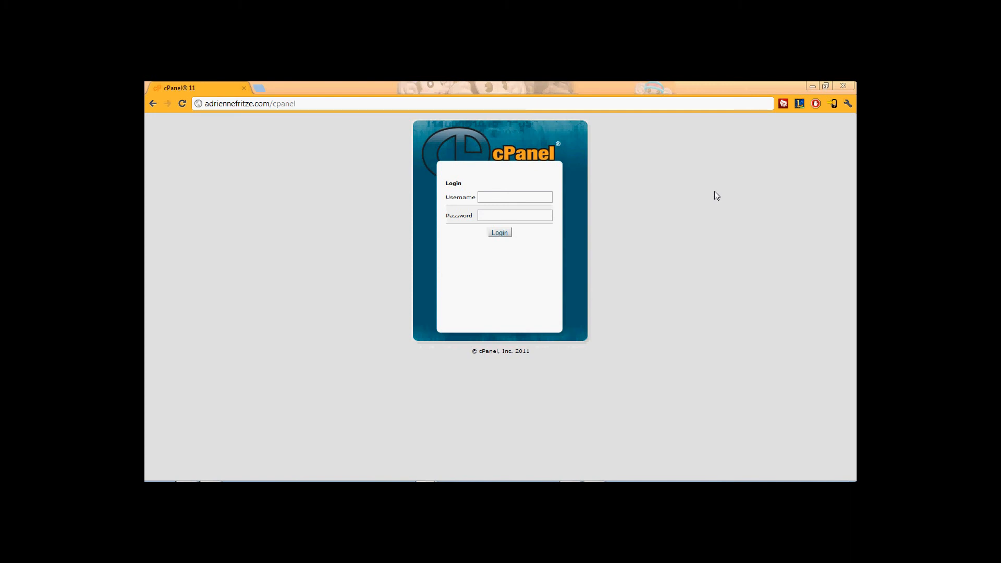
# Log in to cPanel with the hosting account's username and password.
pyautogui.moveTo(204, 105); pyautogui.dragTo(328, 150)
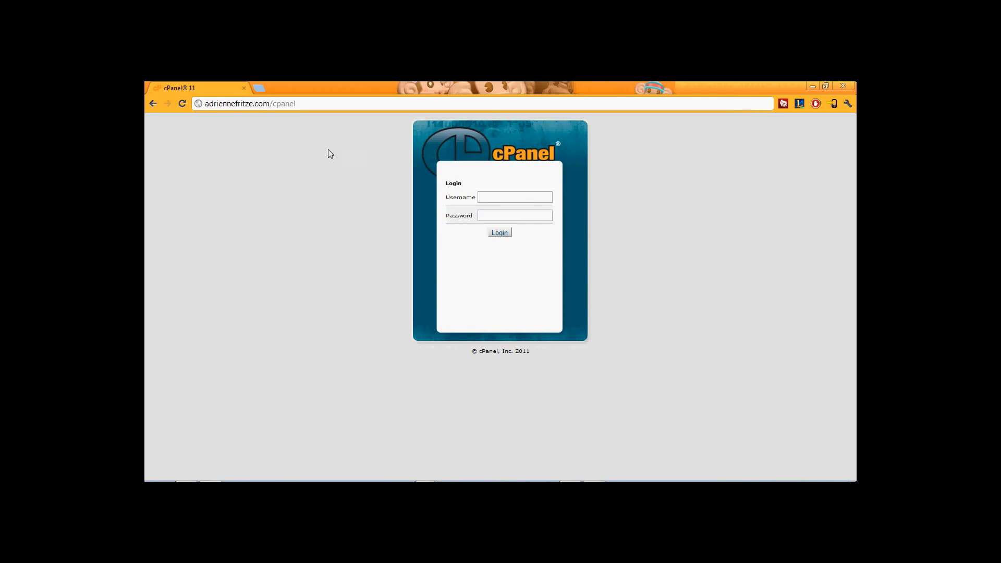
pyautogui.click(519, 200)
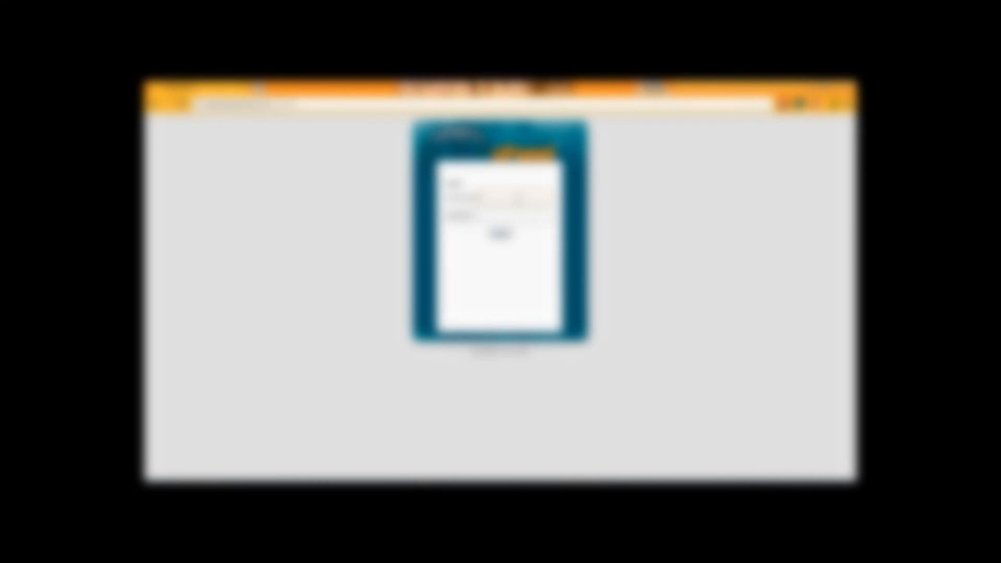
pyautogui.write('adrienne')
pyautogui.press('Tab')
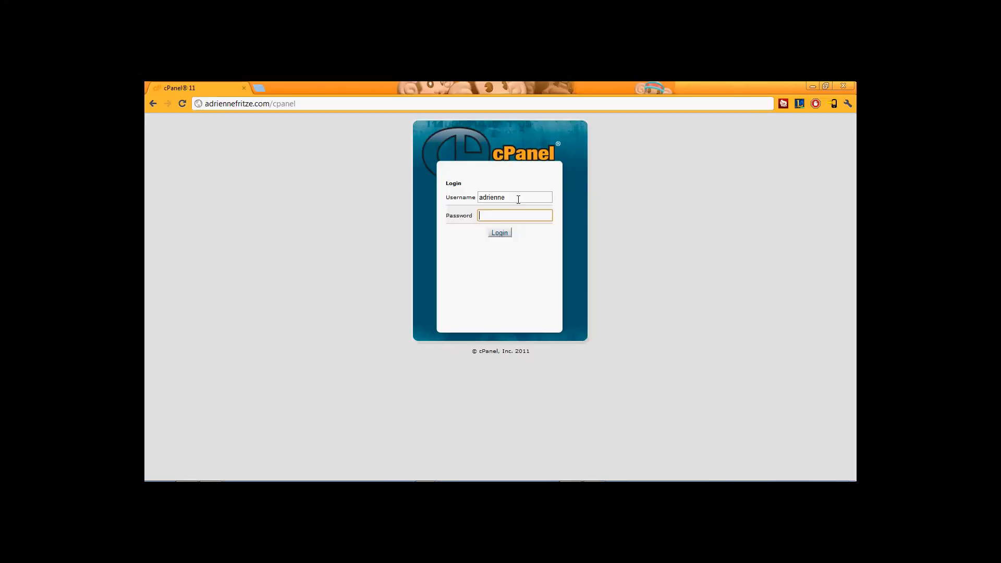
pyautogui.write('********')
pyautogui.press('Return')
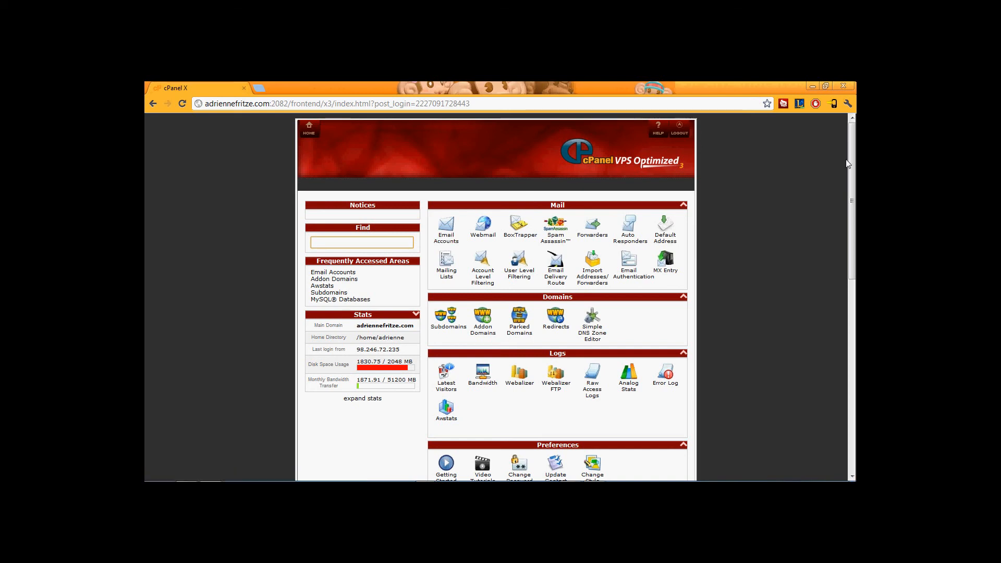
# Create a MySQL database named youtube (account prefix added) and return to MySQL Databases.
pyautogui.scroll(-1, 850, 186)
pyautogui.moveTo(851, 185); pyautogui.dragTo(846, 273)
pyautogui.scroll(-1, 780, 335)
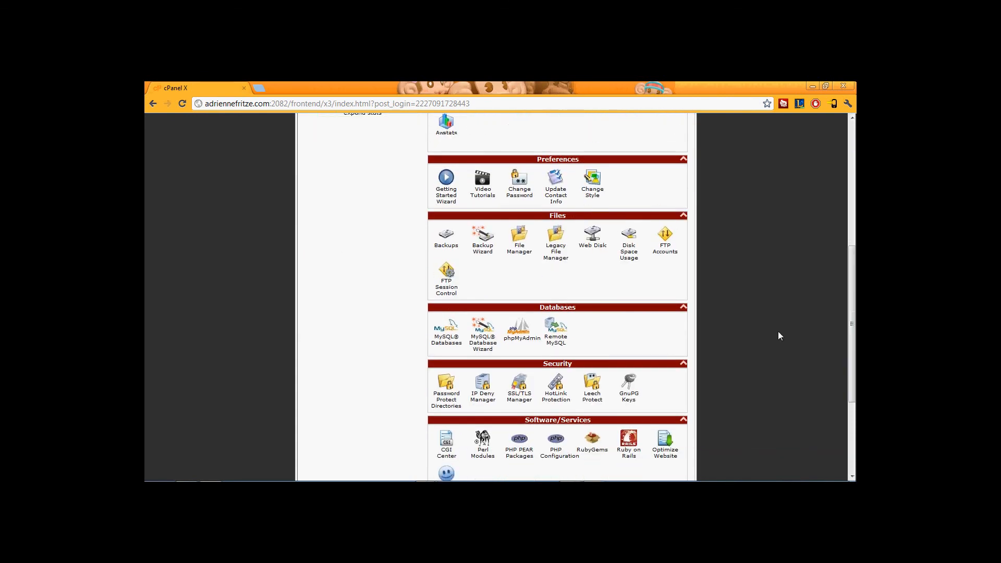
pyautogui.click(446, 341)
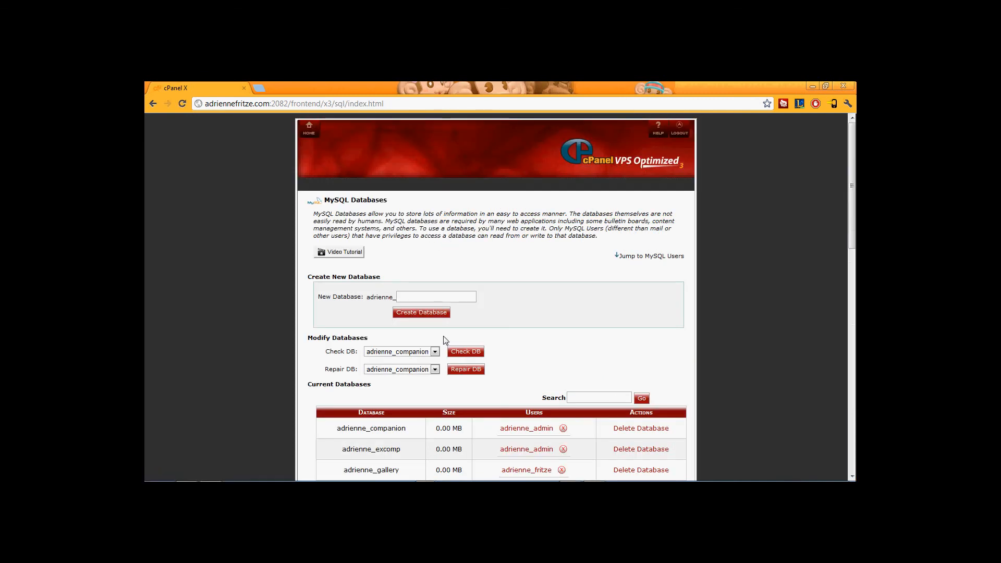
pyautogui.click(473, 296)
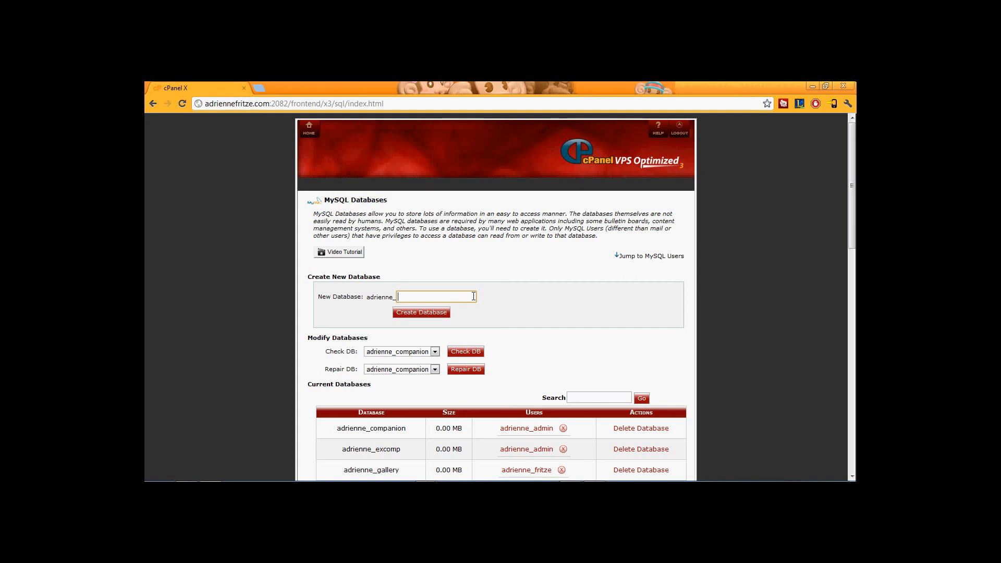
pyautogui.write('youtube')
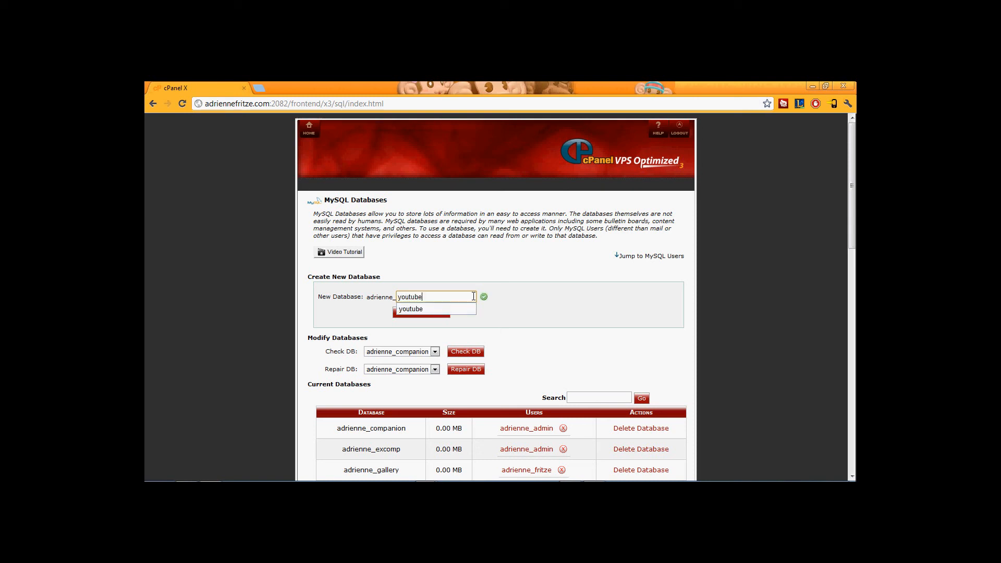
pyautogui.click(589, 275)
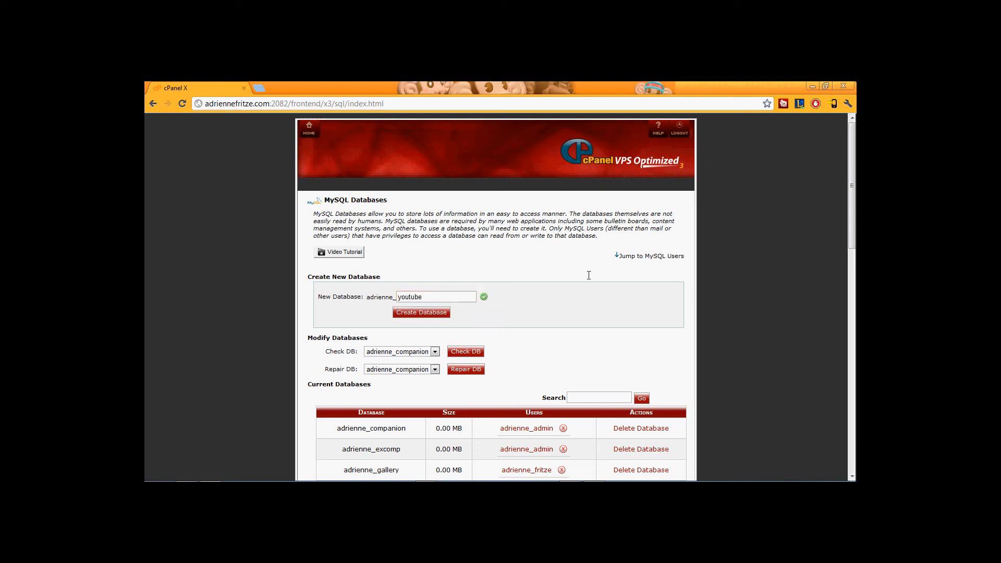
pyautogui.click(423, 313)
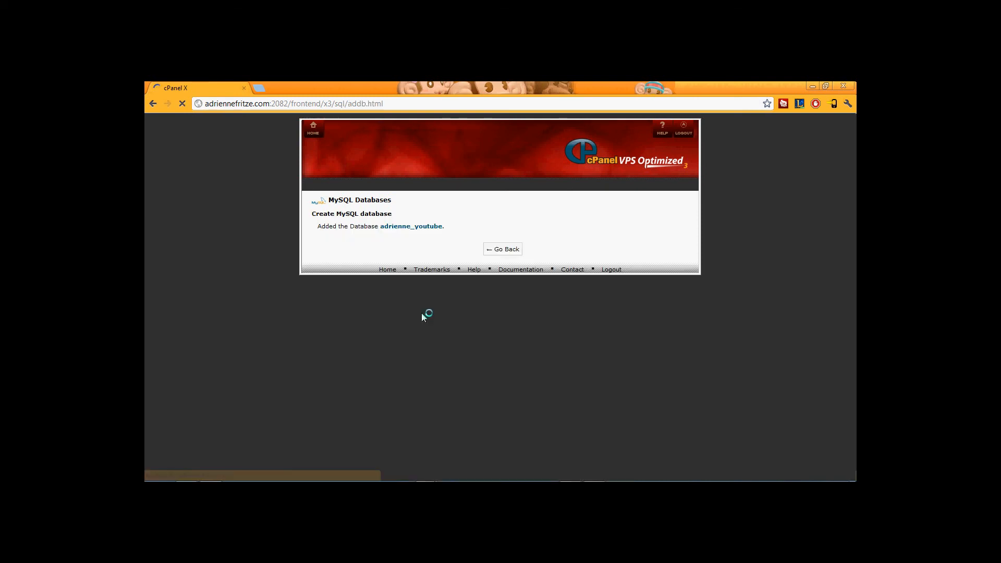
pyautogui.click(502, 252)
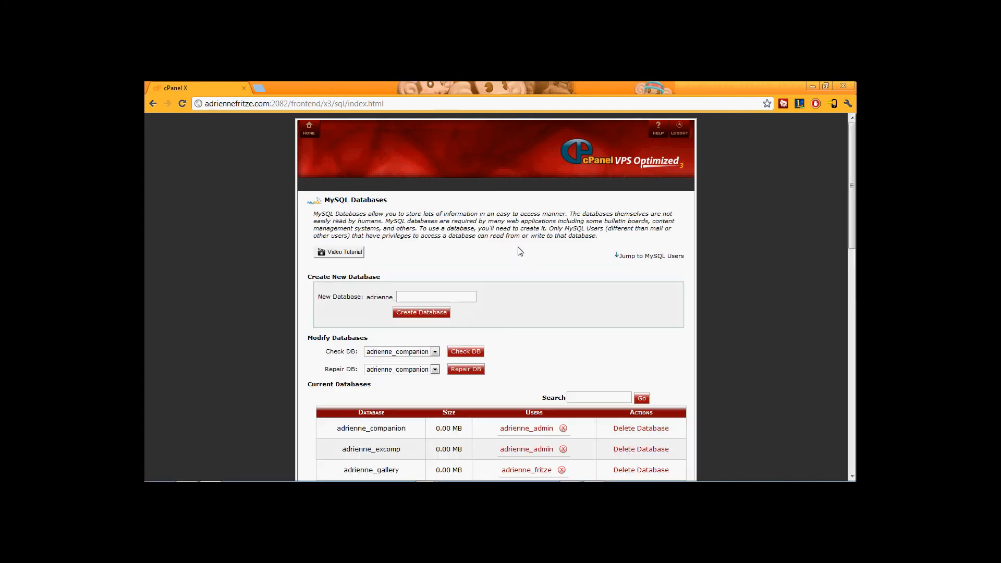
# Create the MySQL user youtube with a strong password, confirmed twice.
pyautogui.moveTo(849, 178); pyautogui.dragTo(849, 263)
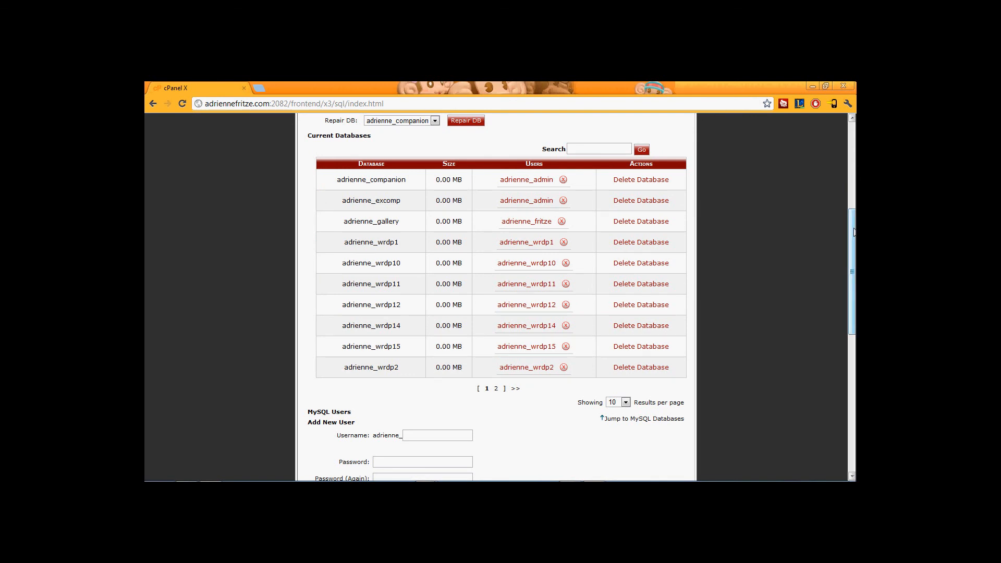
pyautogui.moveTo(854, 232); pyautogui.dragTo(854, 288)
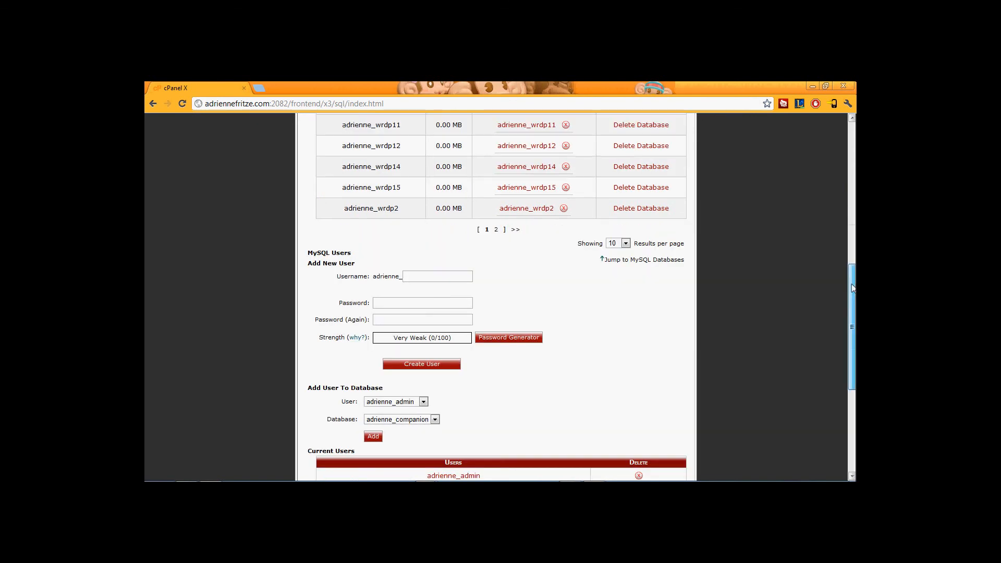
pyautogui.click(429, 276)
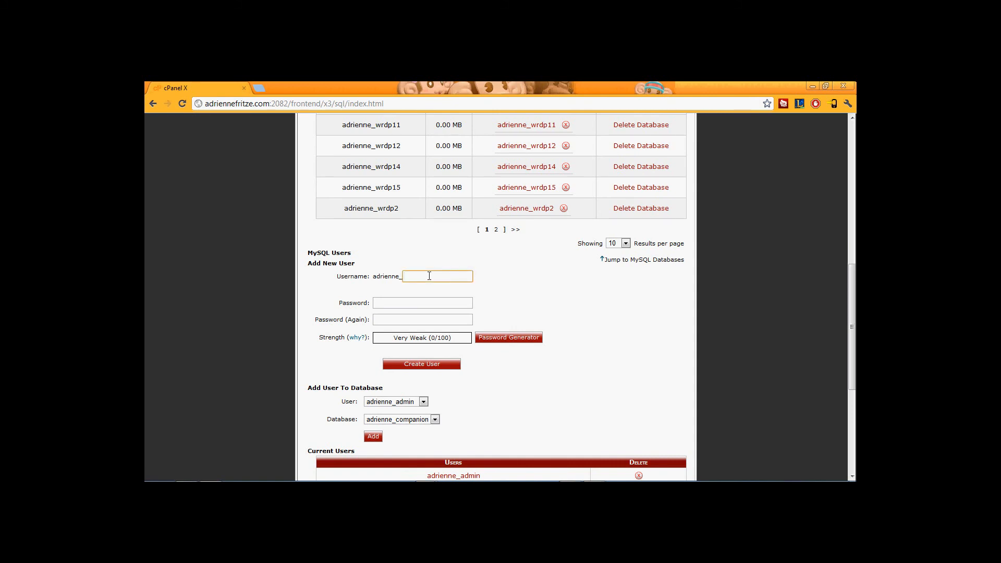
pyautogui.write('youtube')
pyautogui.click(510, 275)
pyautogui.click(445, 302)
pyautogui.write('••••••••')
pyautogui.press('Tab')
pyautogui.write('••••••••')
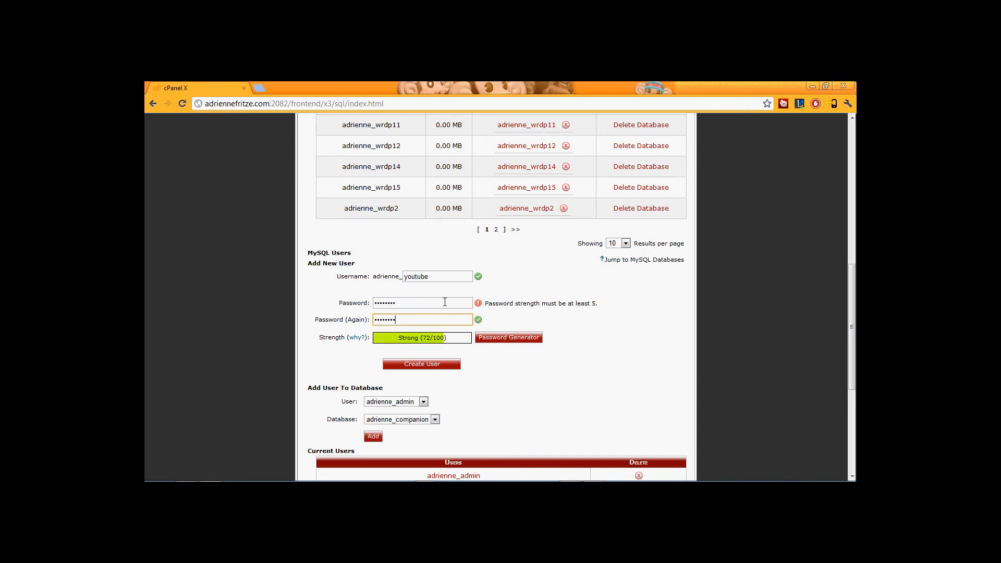
pyautogui.click(431, 365)
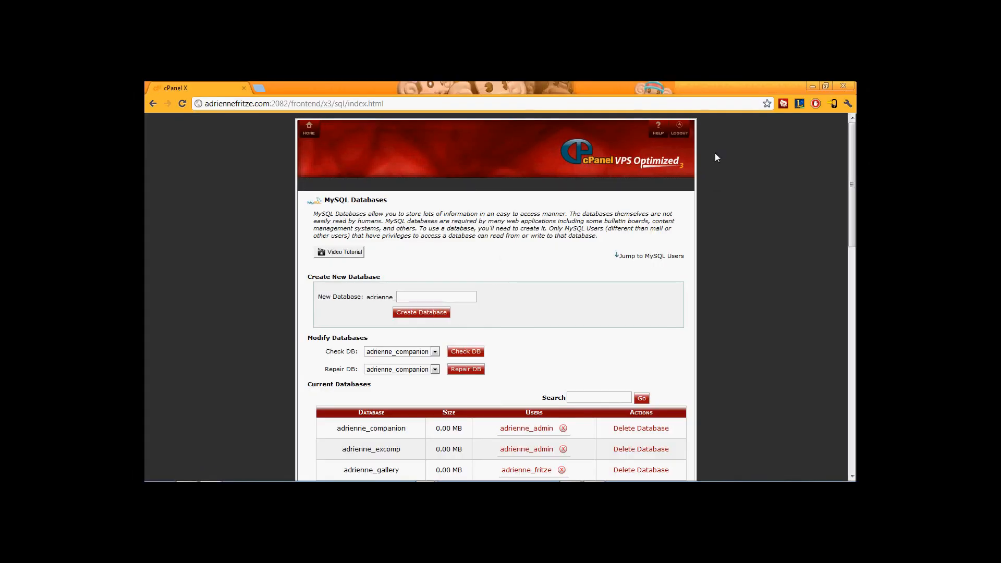
pyautogui.moveTo(849, 156); pyautogui.dragTo(835, 324)
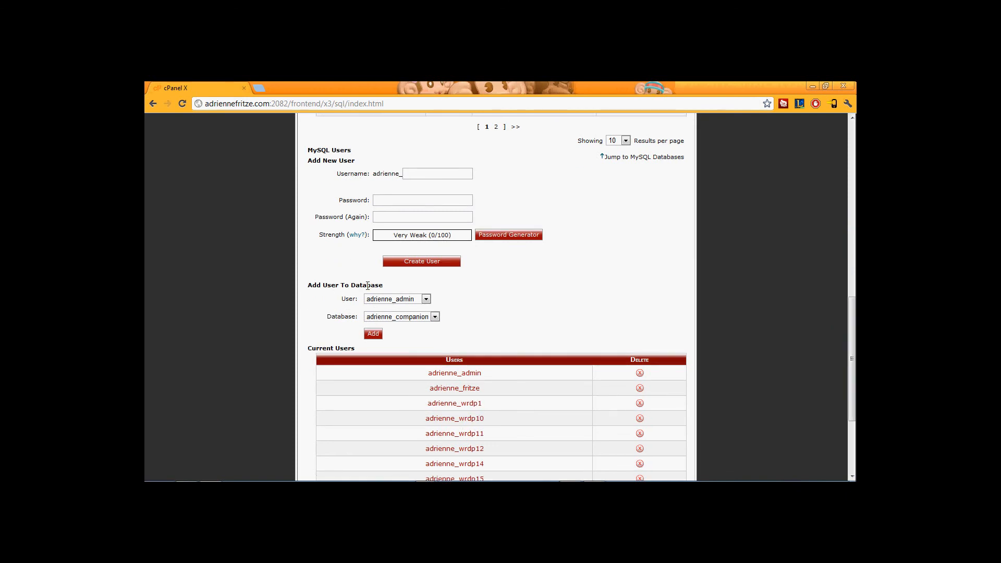
# Add the prefixed youtube user to the prefixed youtube database with ALL PRIVILEGES.
pyautogui.click(389, 302)
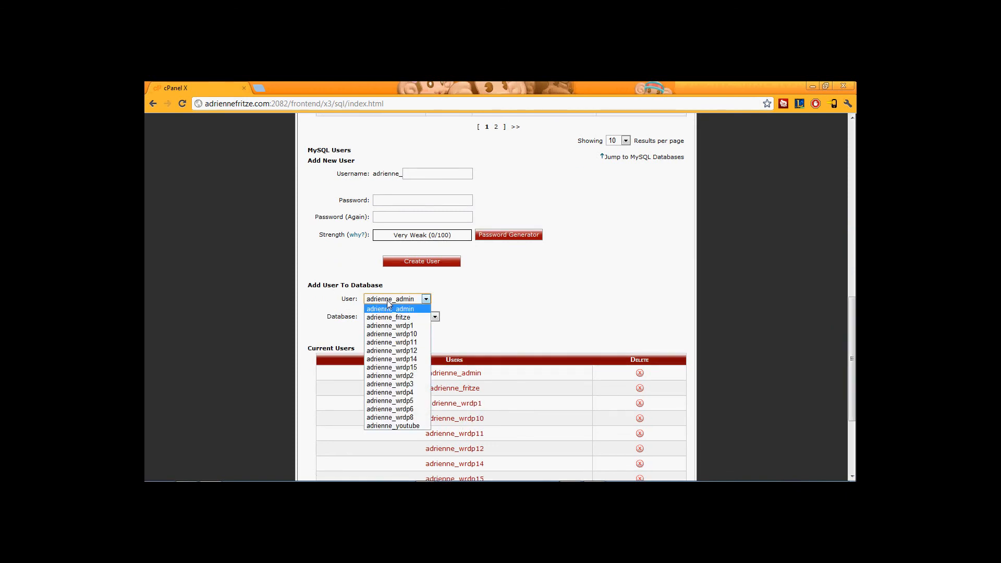
pyautogui.click(402, 426)
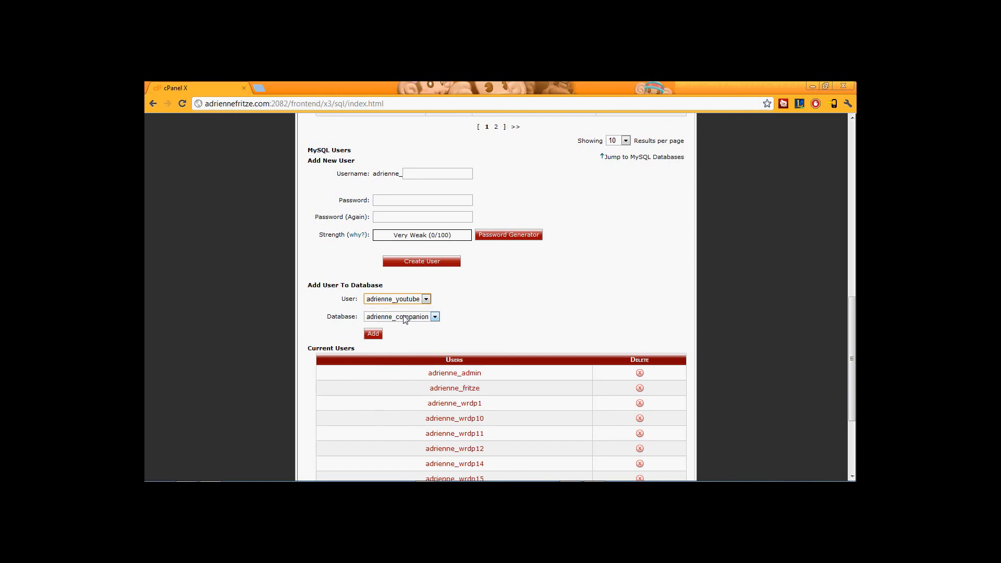
pyautogui.click(404, 317)
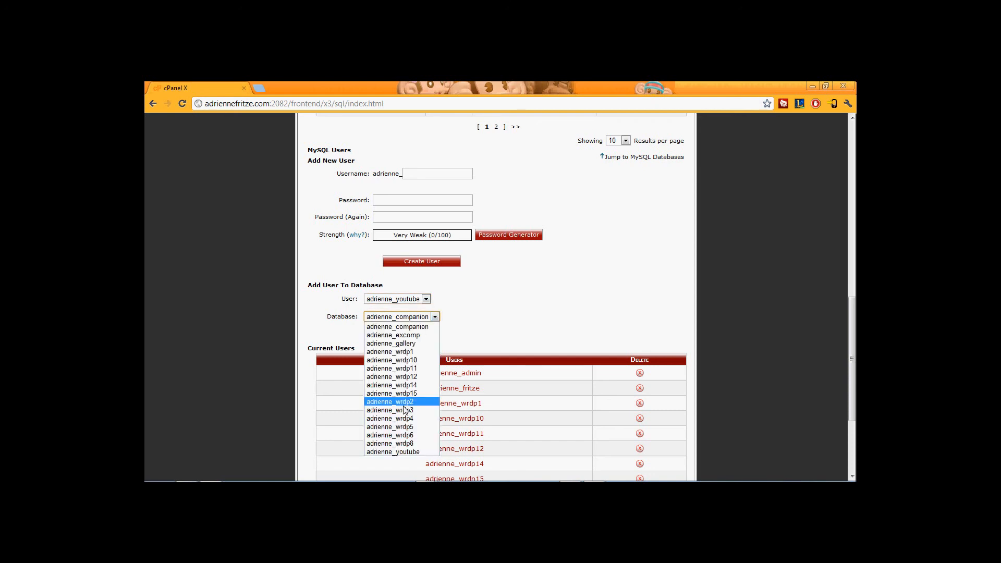
pyautogui.click(406, 453)
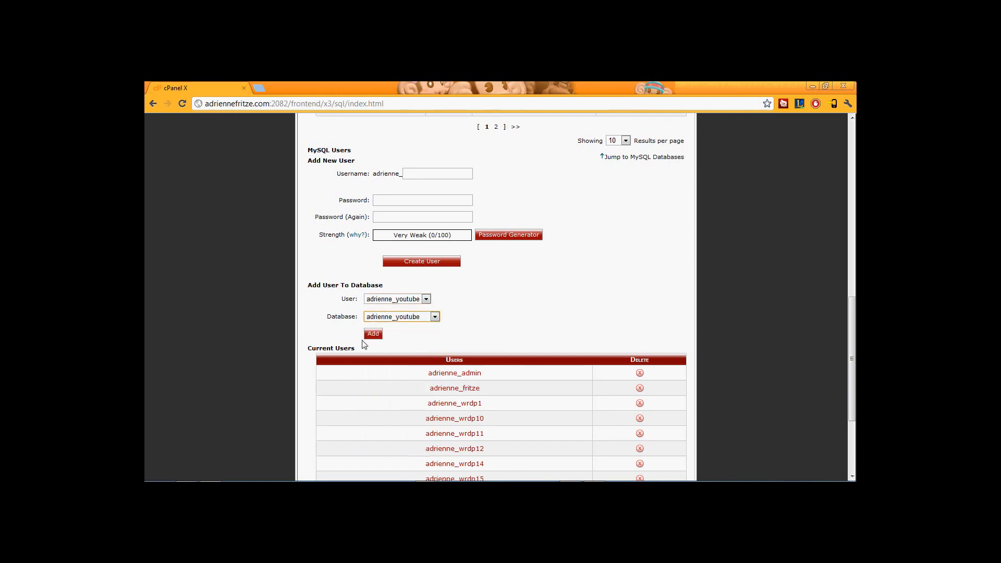
pyautogui.click(372, 335)
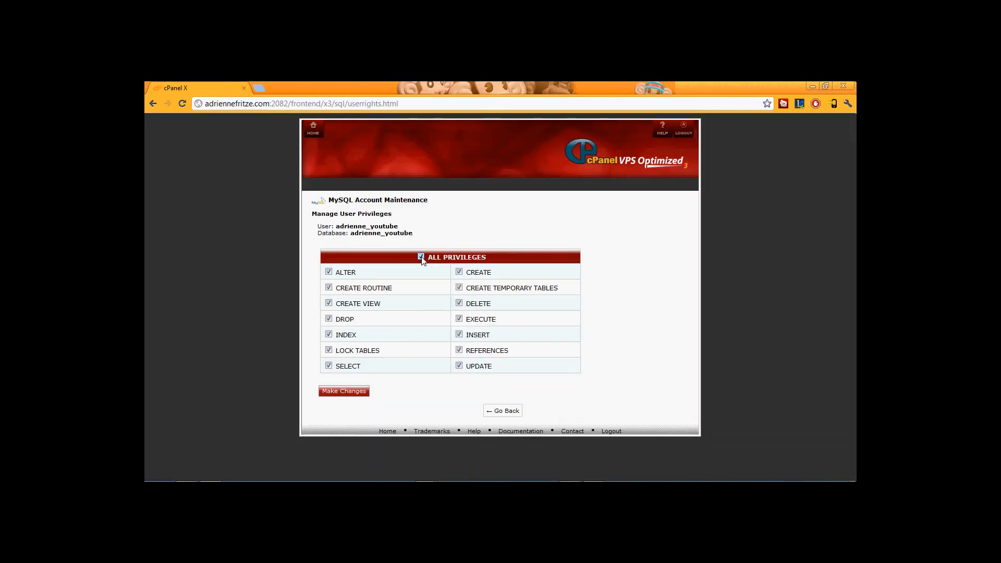
pyautogui.click(339, 394)
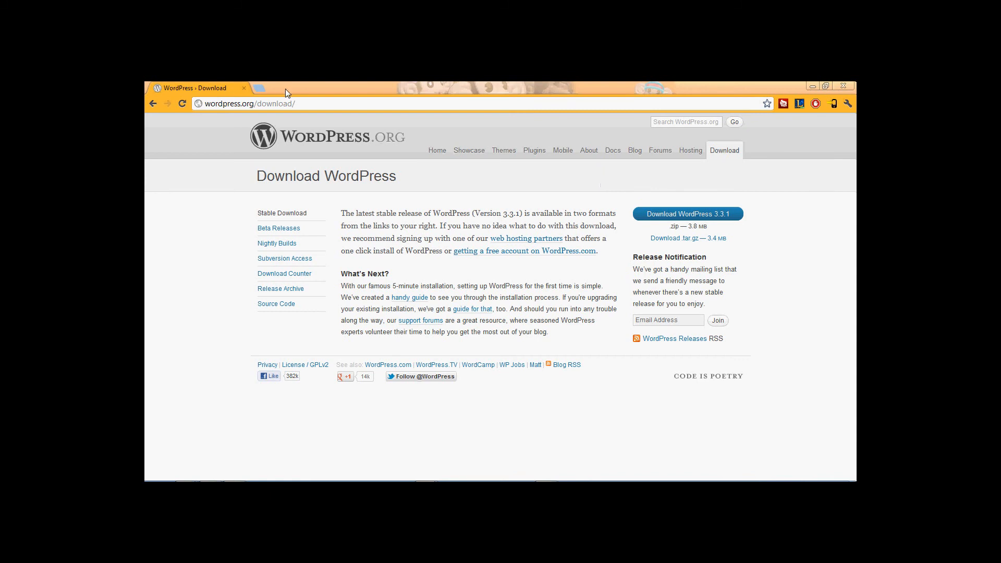
pyautogui.moveTo(206, 103); pyautogui.dragTo(293, 104)
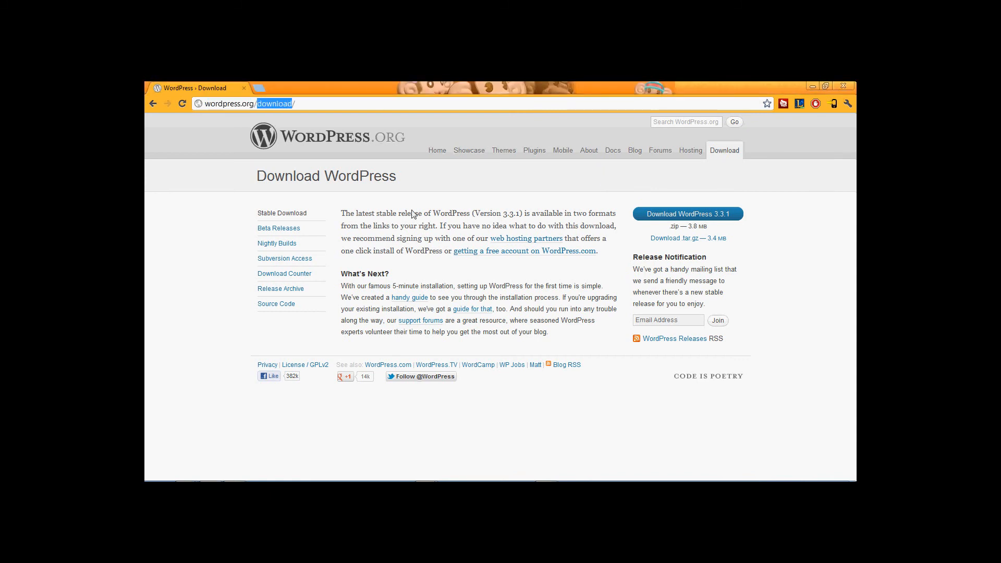
pyautogui.click(413, 211)
# Extract wordpress-3.3.1.zip in place and open the resulting wordpress folder.
pyautogui.click(191, 473)
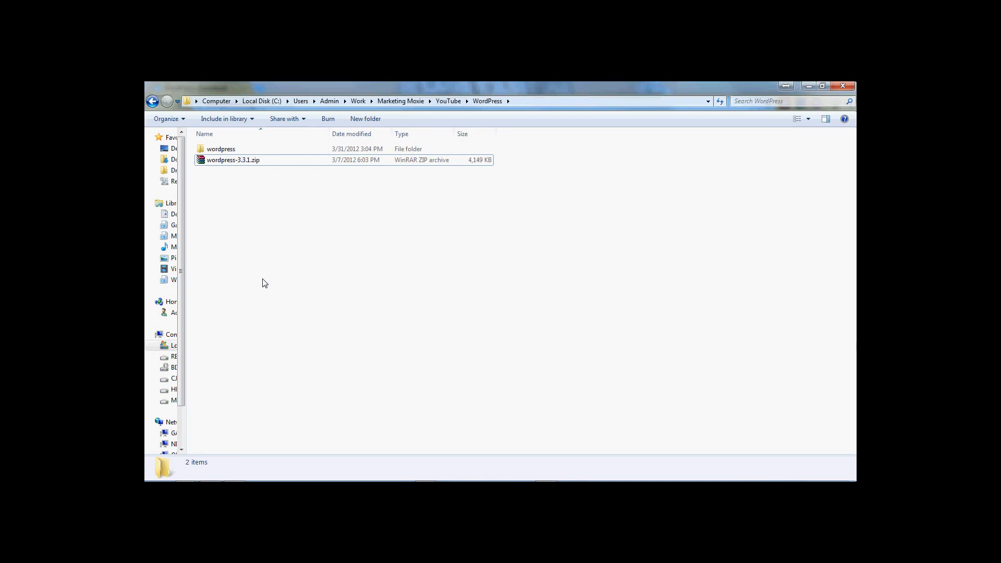
pyautogui.rightClick(241, 164)
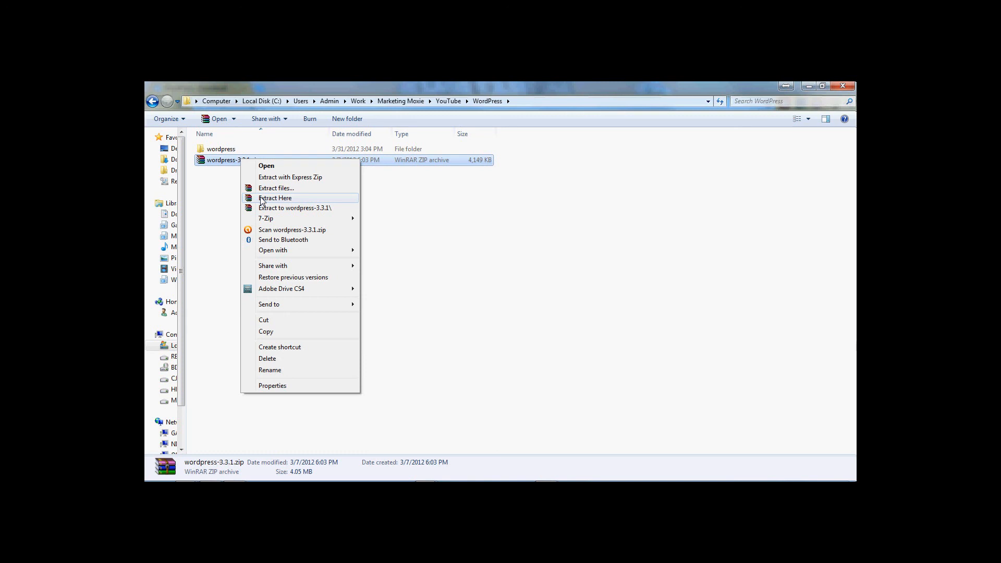
pyautogui.click(226, 202)
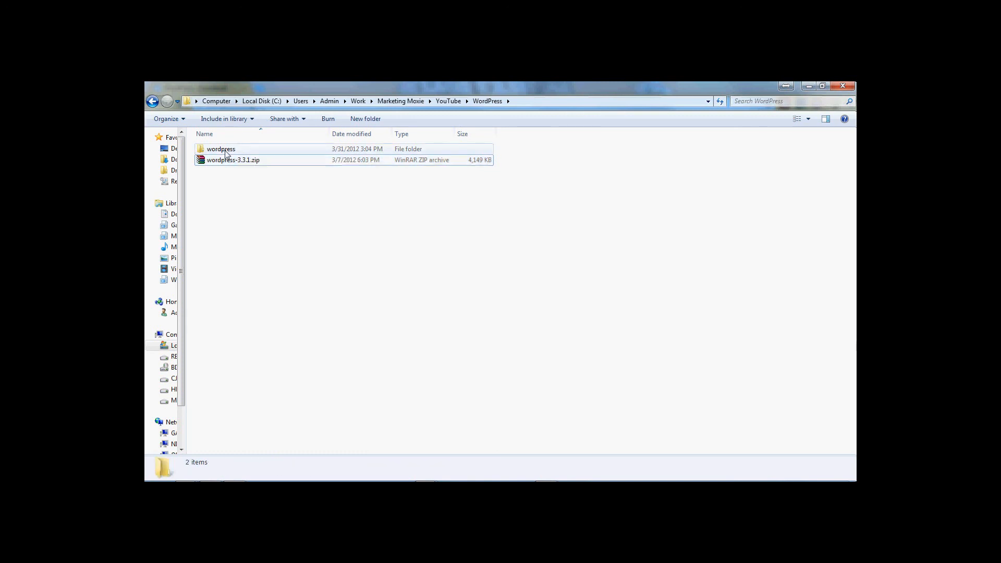
pyautogui.doubleClick(226, 151)
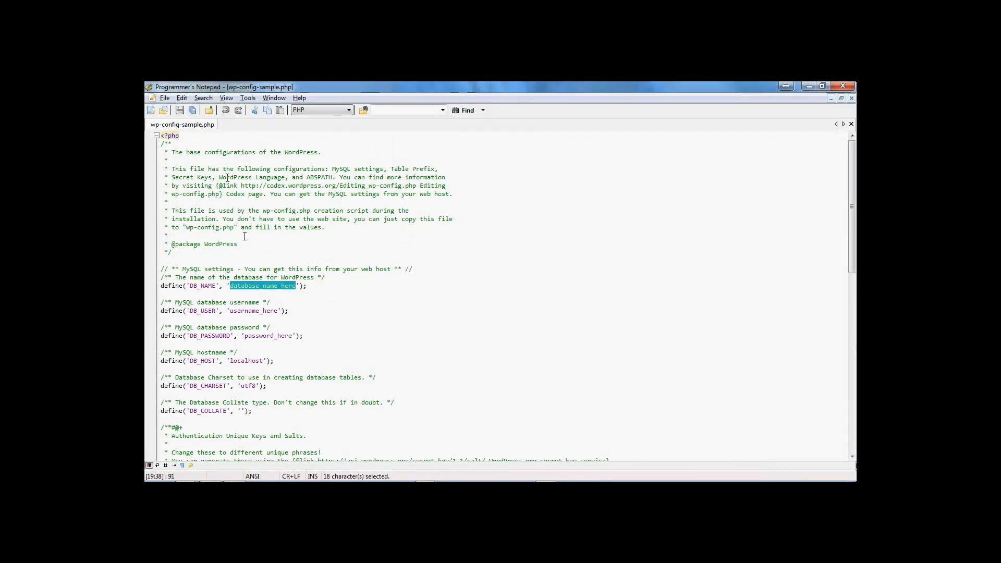
# Review the DB_NAME, DB_USER and DB_PASSWORD placeholder lines in wp-config-sample.php.
pyautogui.scroll(-9, 272, 301)
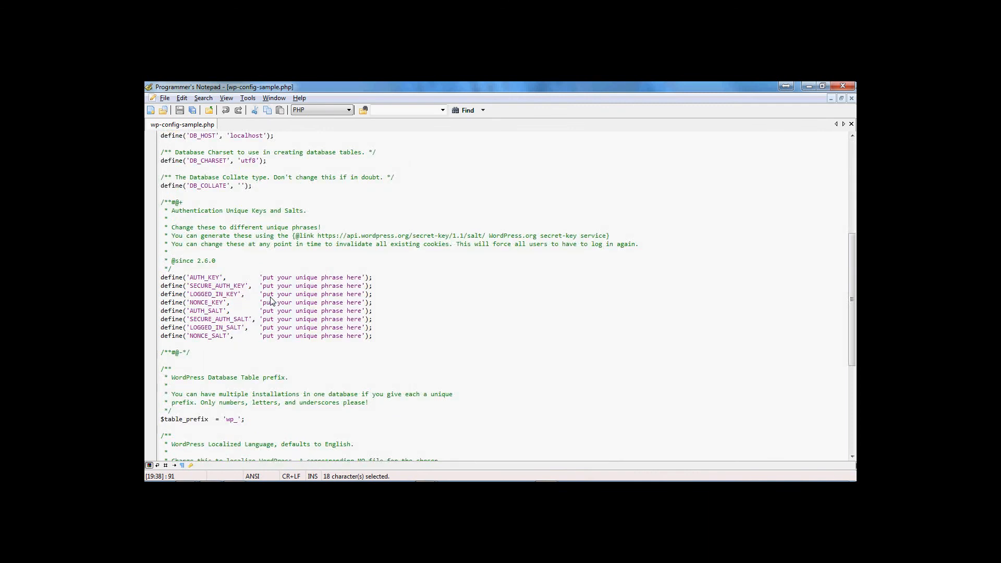
pyautogui.scroll(3, 271, 301)
pyautogui.scroll(6, 271, 301)
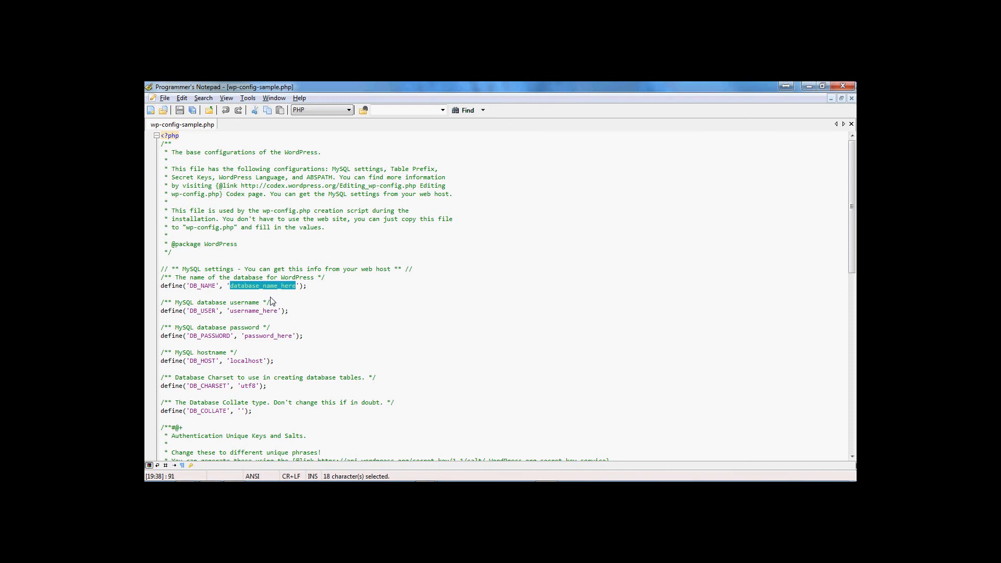
pyautogui.click(246, 287)
pyautogui.moveTo(230, 287); pyautogui.dragTo(294, 289)
pyautogui.moveTo(233, 312); pyautogui.dragTo(291, 339)
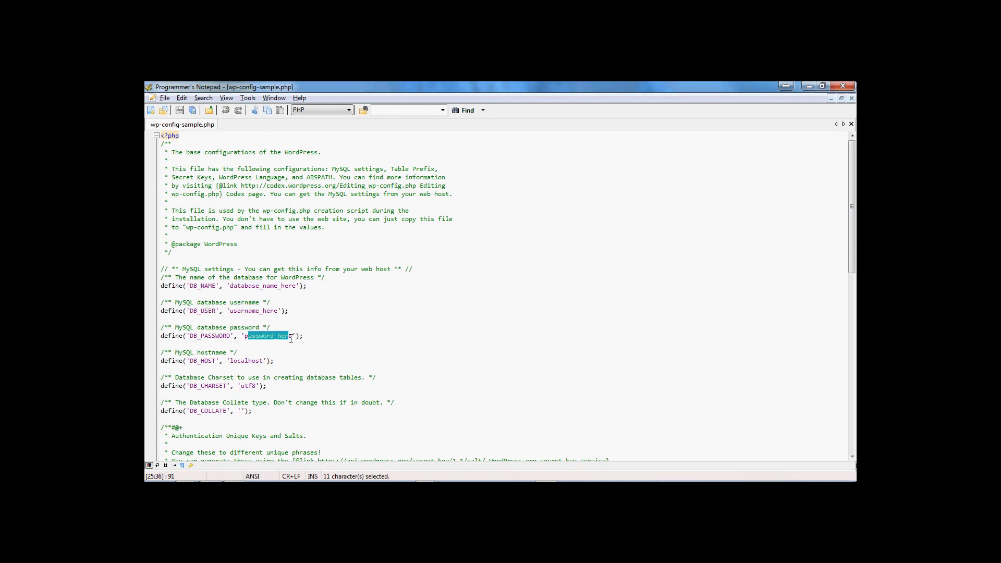
pyautogui.click(301, 326)
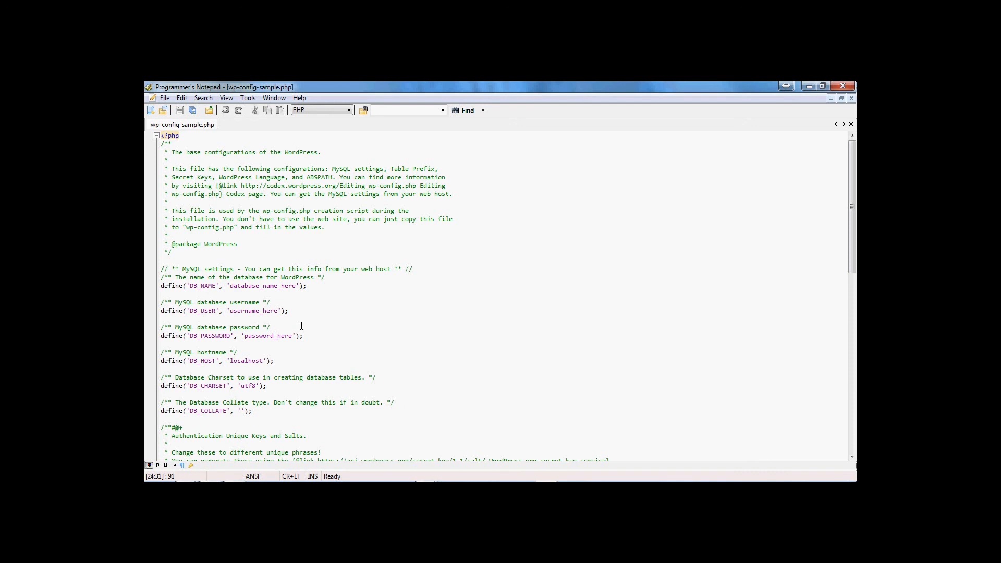
# Overwrite the DB_NAME, DB_USER and DB_PASSWORD placeholders with the prefixed youtube name and the password.
pyautogui.click(231, 285)
pyautogui.moveTo(231, 286); pyautogui.dragTo(295, 288)
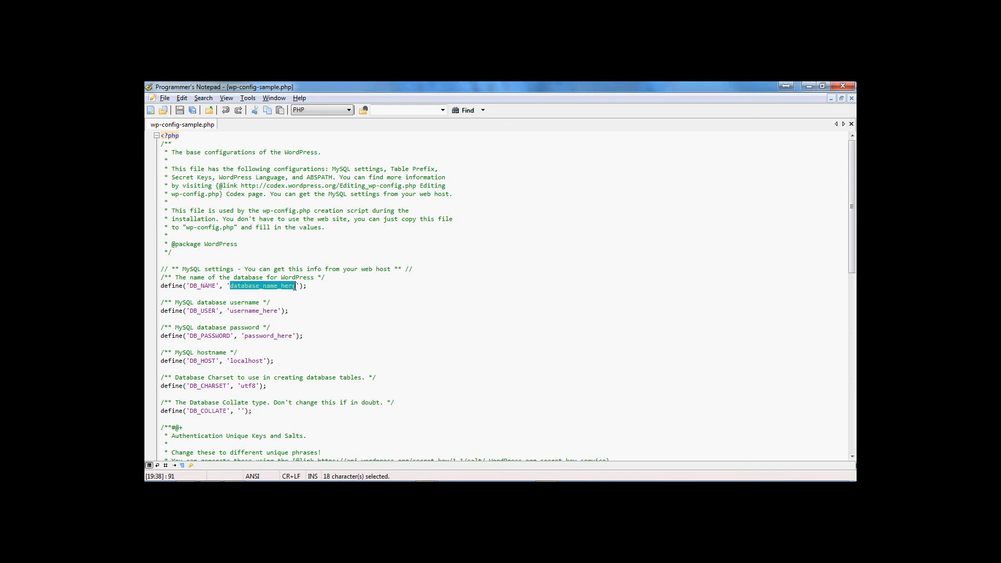
pyautogui.write('adrienne')
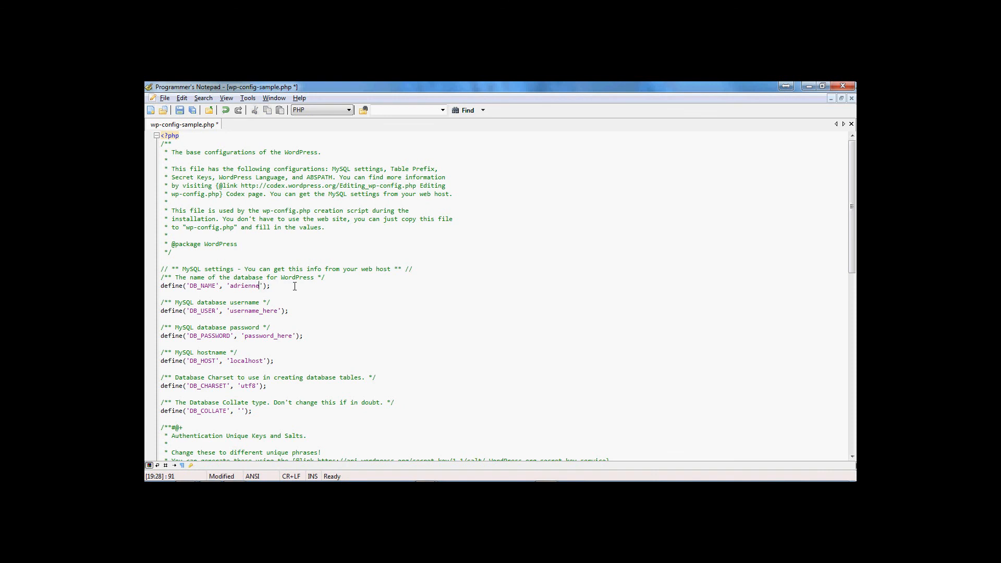
pyautogui.write('_youtube')
pyautogui.moveTo(230, 311); pyautogui.dragTo(279, 312)
pyautogui.write('adrienne_youtube')
pyautogui.click(247, 335)
pyautogui.moveTo(248, 338); pyautogui.dragTo(294, 335)
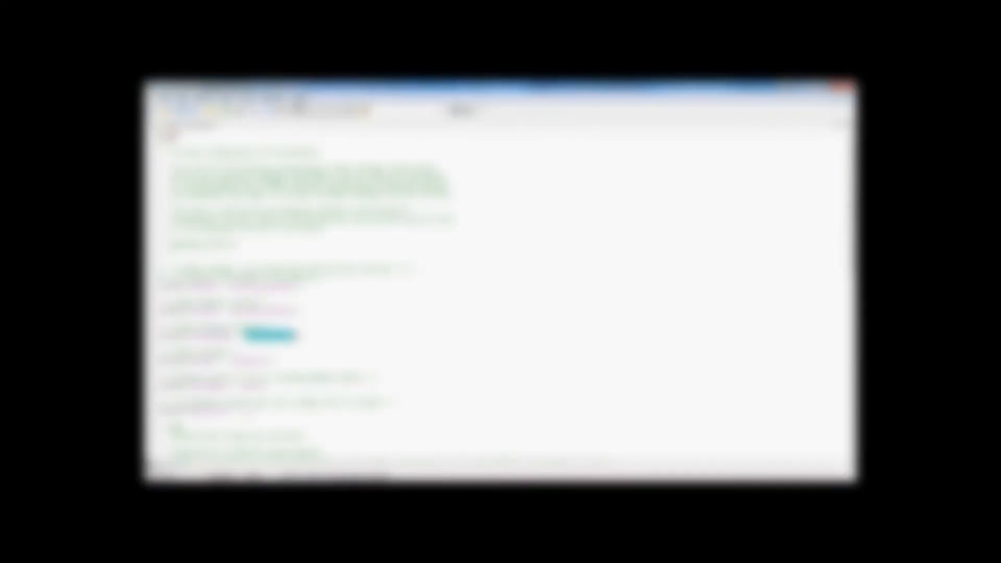
pyautogui.write('pa')
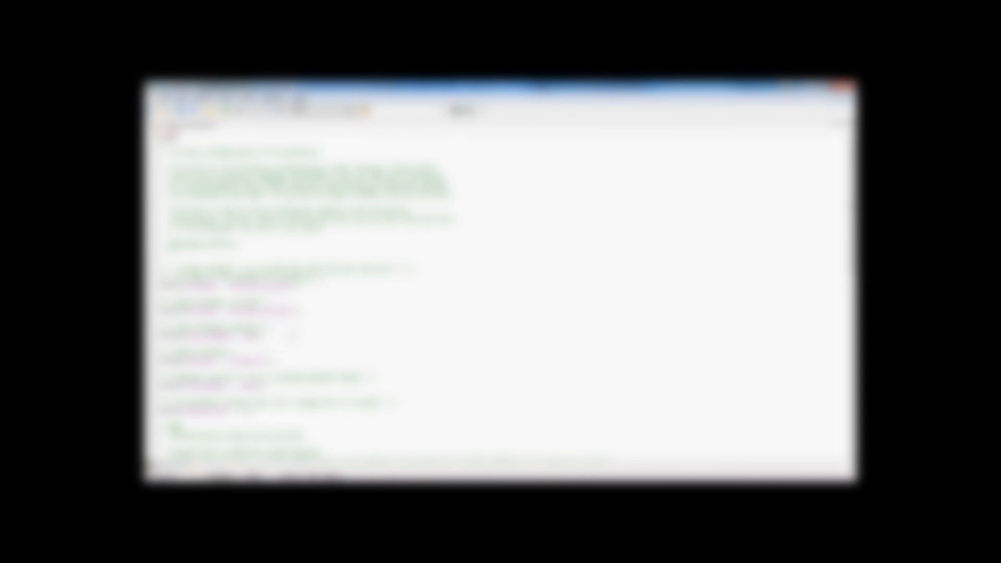
pyautogui.write('ssword')
# Save wp-config-sample.php, then rename it to wp-config.php in Explorer.
pyautogui.click(169, 98)
pyautogui.click(180, 174)
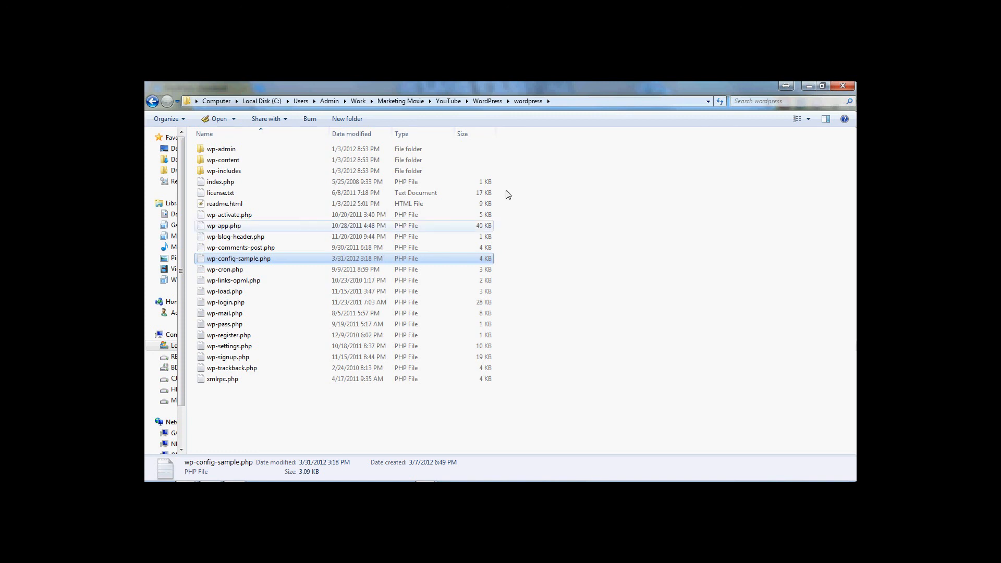
pyautogui.click(594, 258)
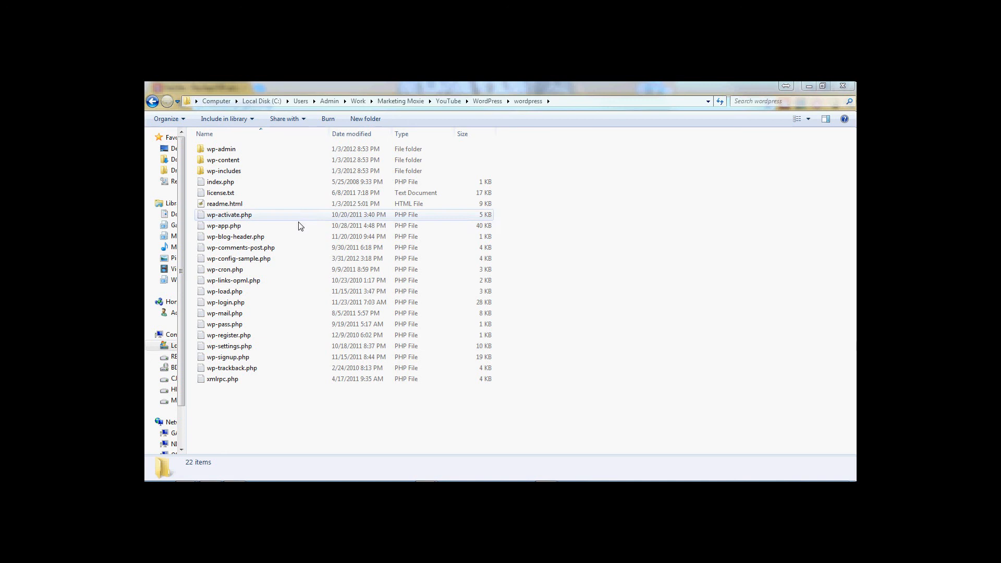
pyautogui.click(230, 263)
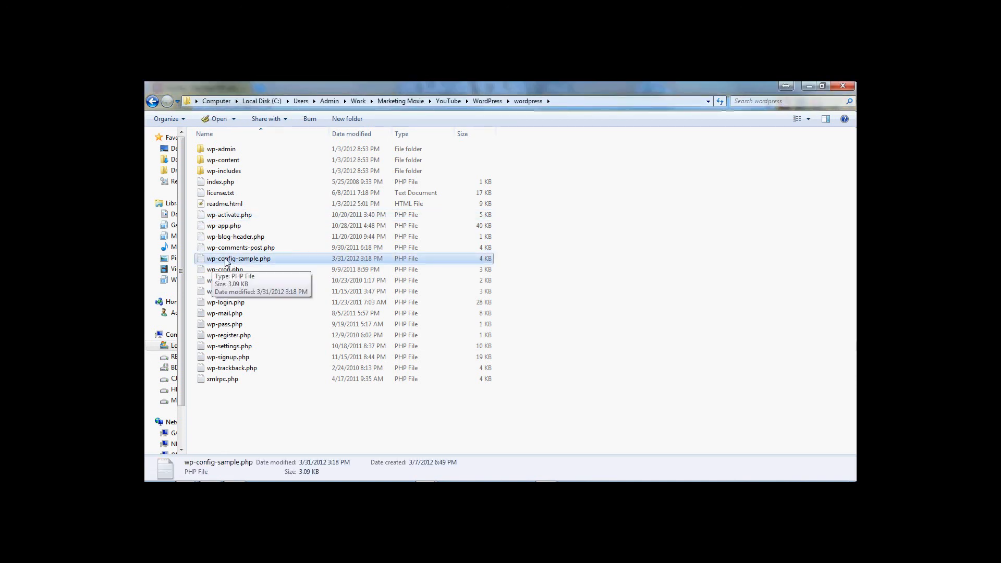
pyautogui.rightClick(235, 262)
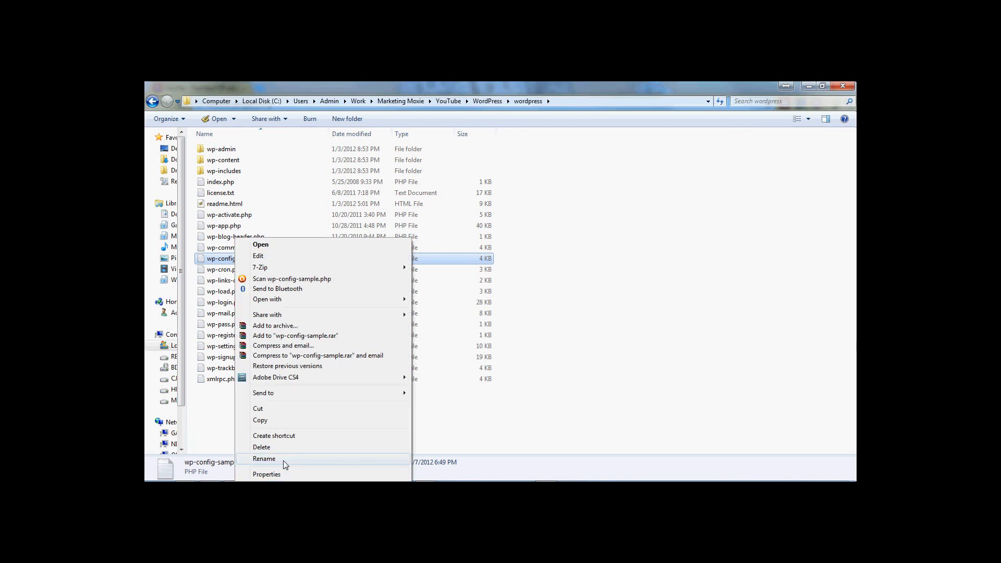
pyautogui.click(265, 458)
pyautogui.moveTo(237, 260); pyautogui.dragTo(287, 265)
pyautogui.press('BackSpace')
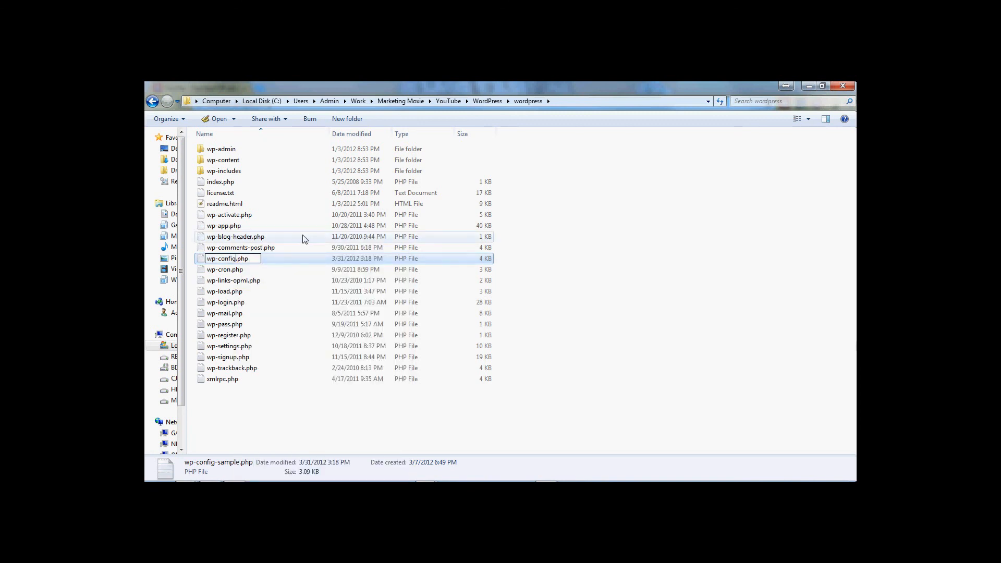
pyautogui.click(297, 414)
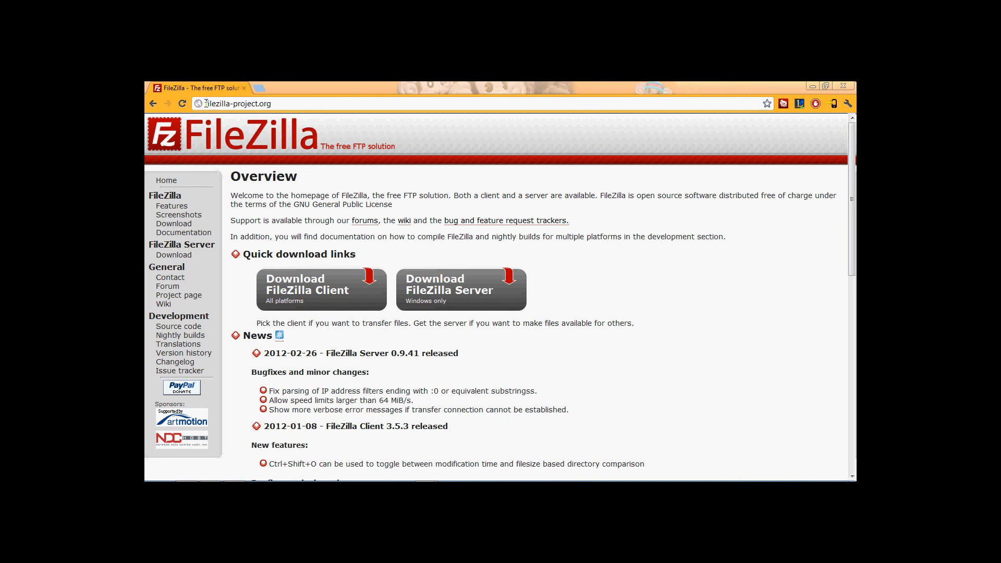
# Reach the SourceForge FileZilla Client Windows download and cancel saving the installer.
pyautogui.moveTo(206, 103); pyautogui.dragTo(232, 104)
pyautogui.click(234, 103)
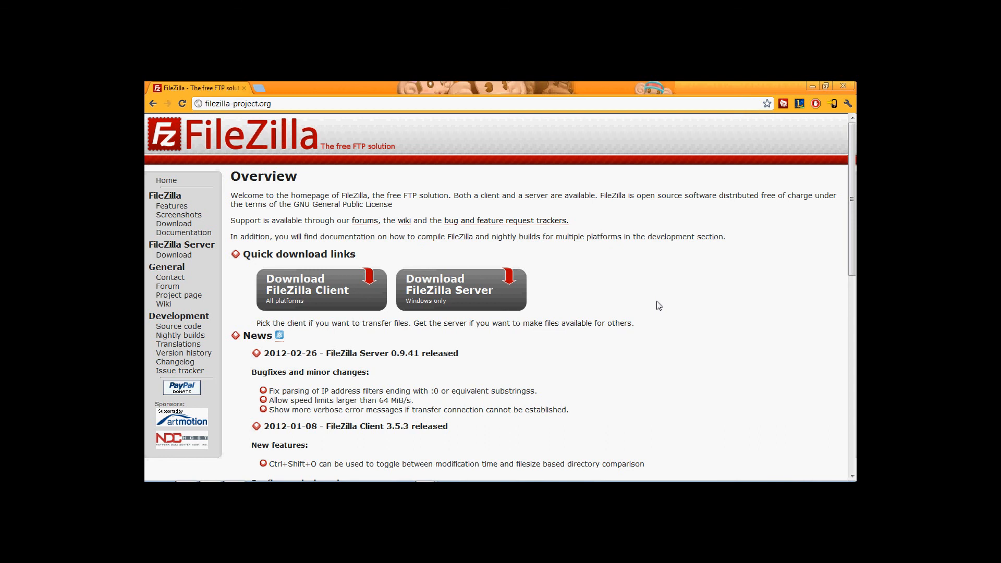
pyautogui.click(330, 299)
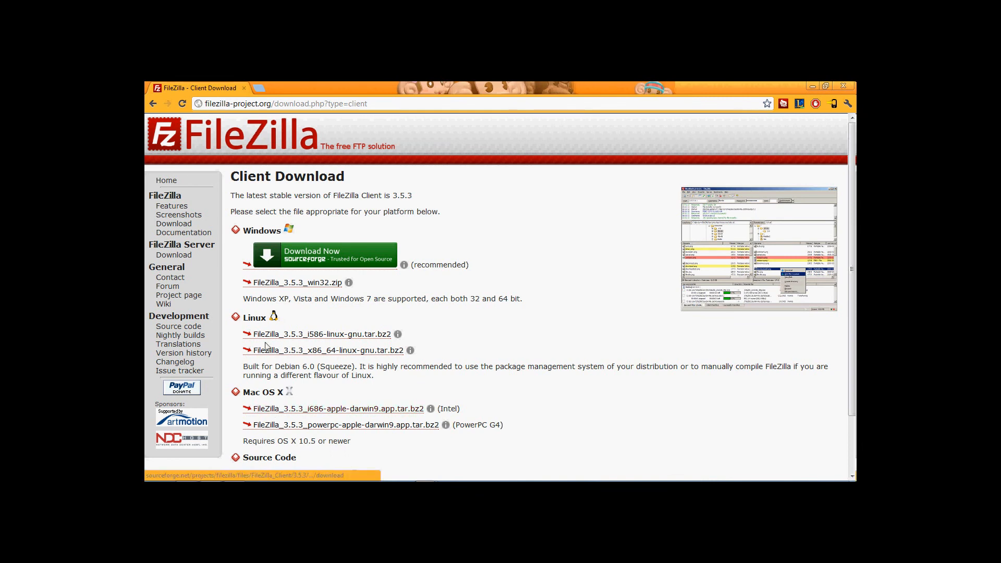
pyautogui.click(289, 265)
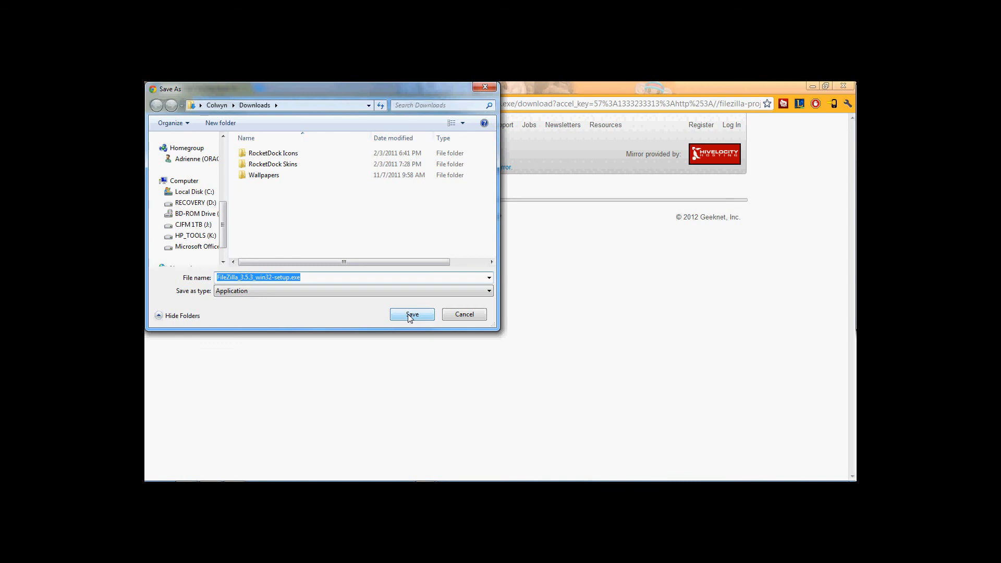
pyautogui.click(457, 315)
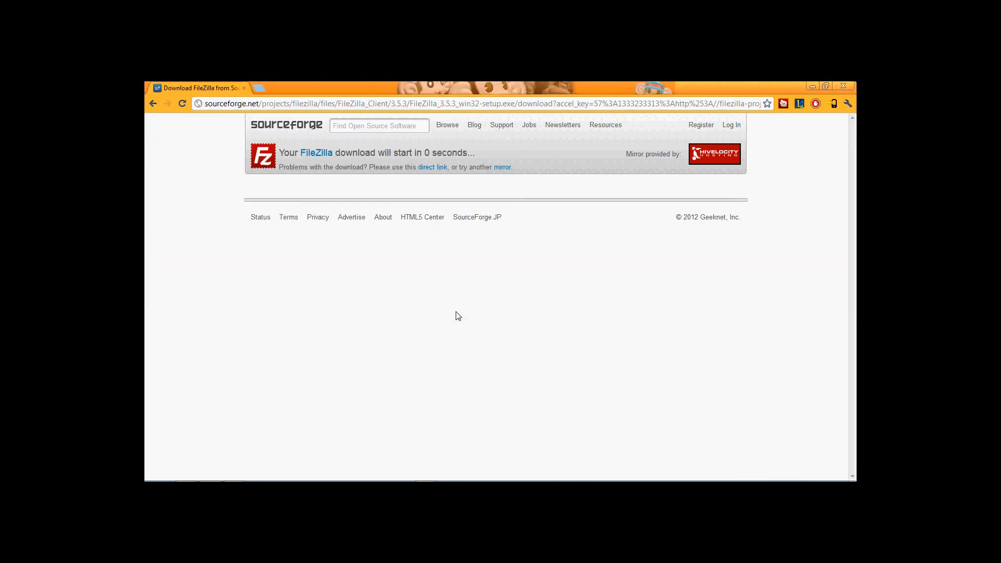
pyautogui.moveTo(377, 480)
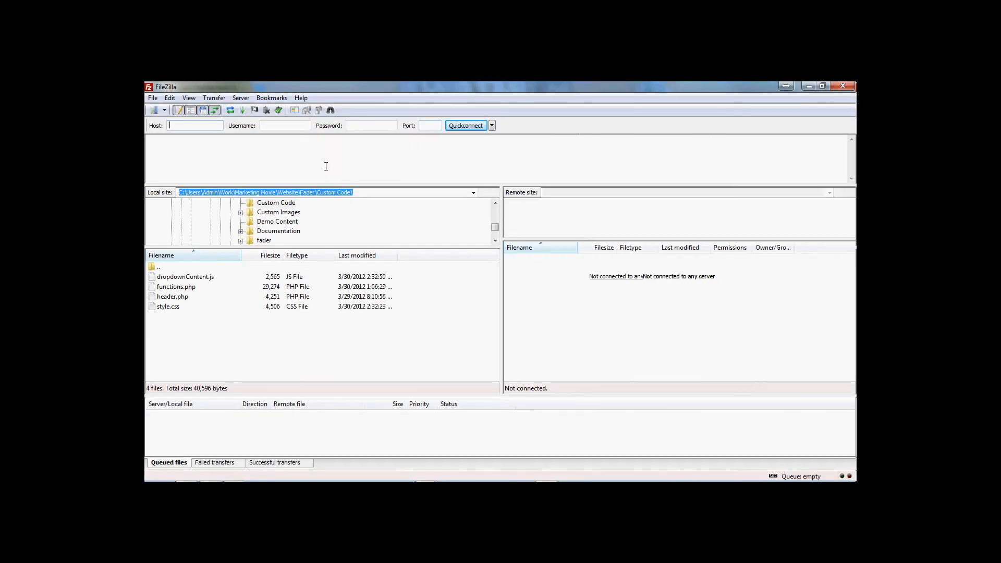
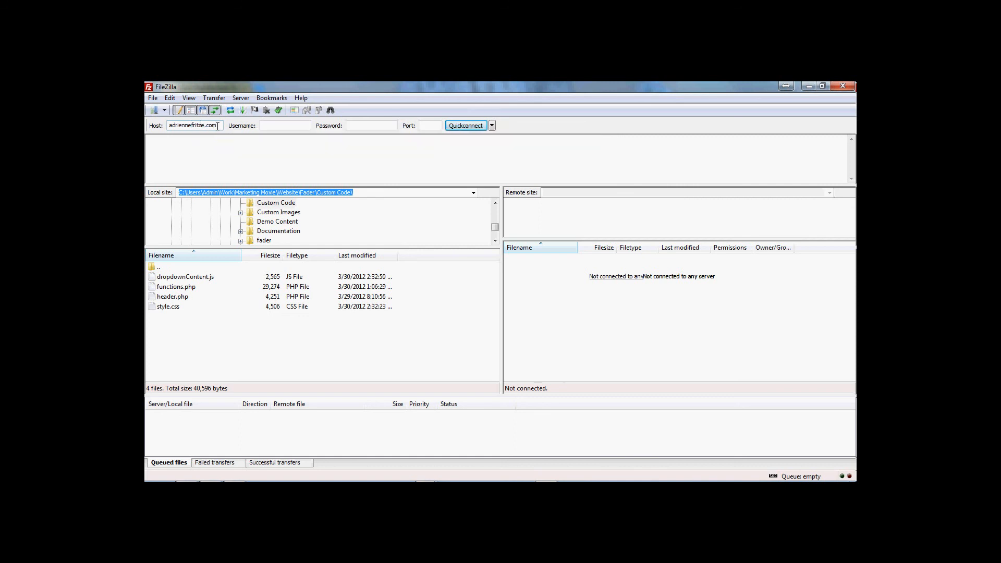
# Connect FileZilla to the web host using the site's host name, account username and password.
pyautogui.doubleClick(217, 127)
pyautogui.click(262, 128)
pyautogui.write('adrienne')
pyautogui.press('Tab')
pyautogui.write('********')
pyautogui.click(469, 125)
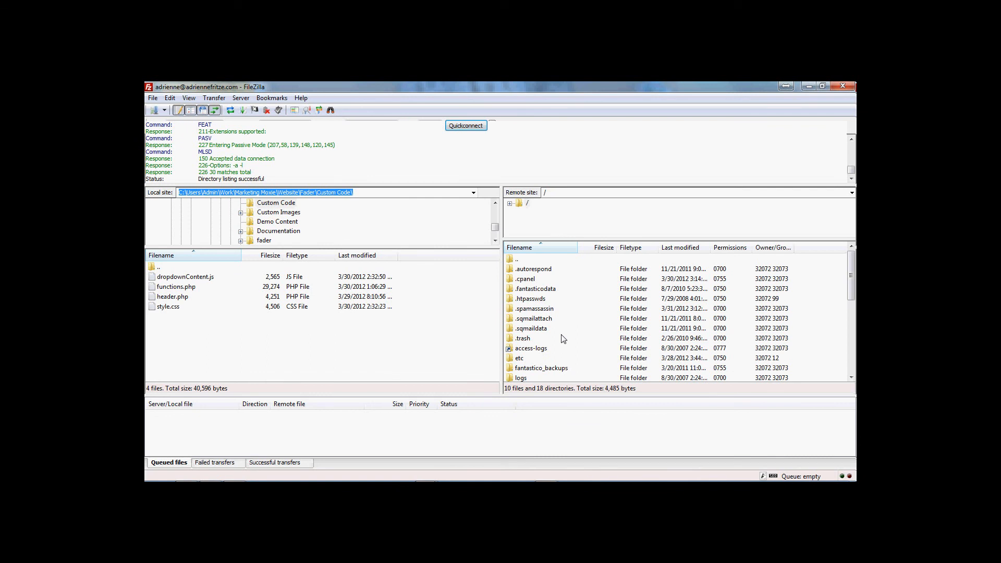
# Scroll the remote file list and open the youtubeMM folder.
pyautogui.click(563, 339)
pyautogui.scroll(-1, 563, 339)
pyautogui.scroll(-1, 563, 340)
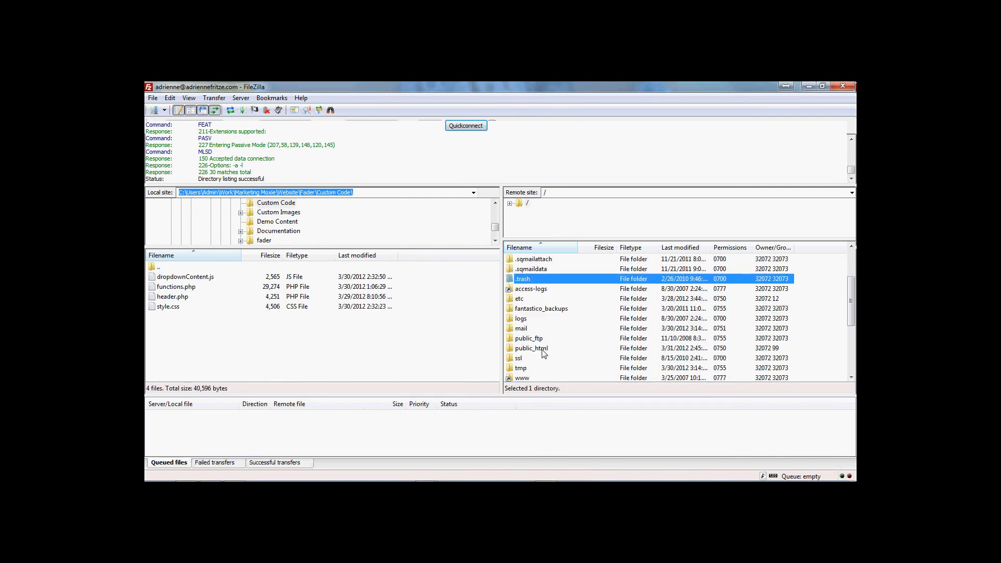
pyautogui.doubleClick(543, 349)
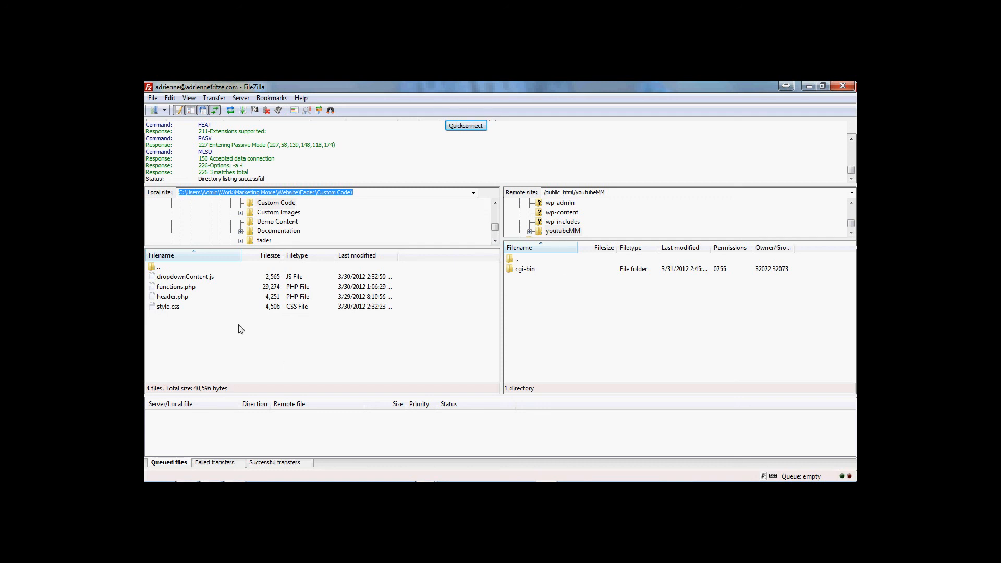
# Browse the local tree to Marketing Moxie\YouTube\WordPress\wordpress.
pyautogui.click(351, 236)
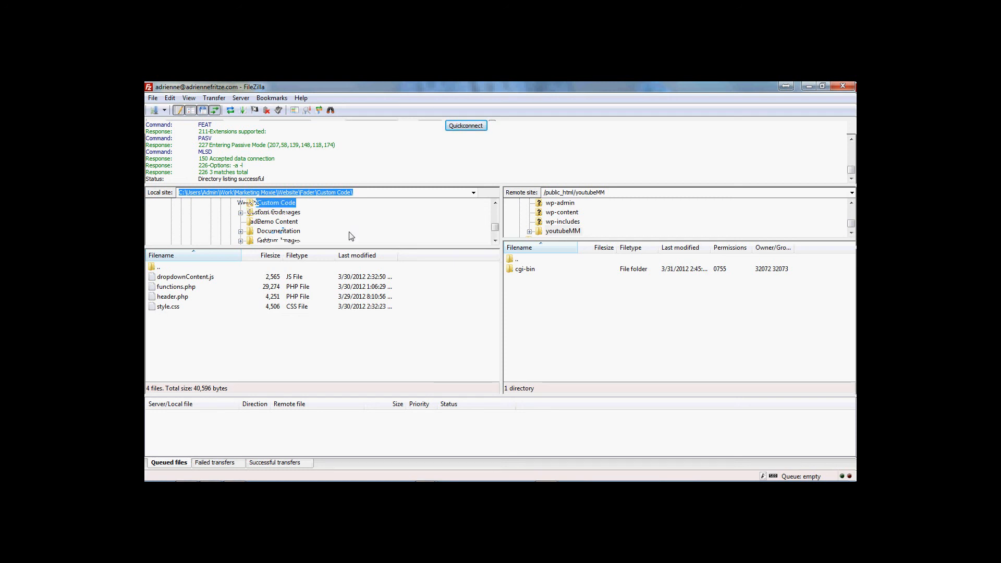
pyautogui.scroll(1, 351, 236)
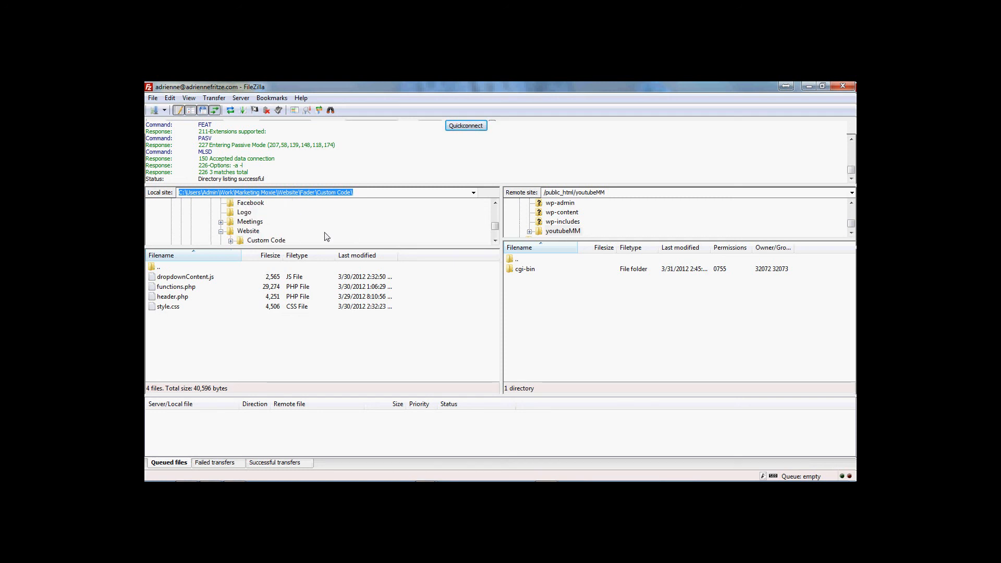
pyautogui.scroll(-1, 293, 235)
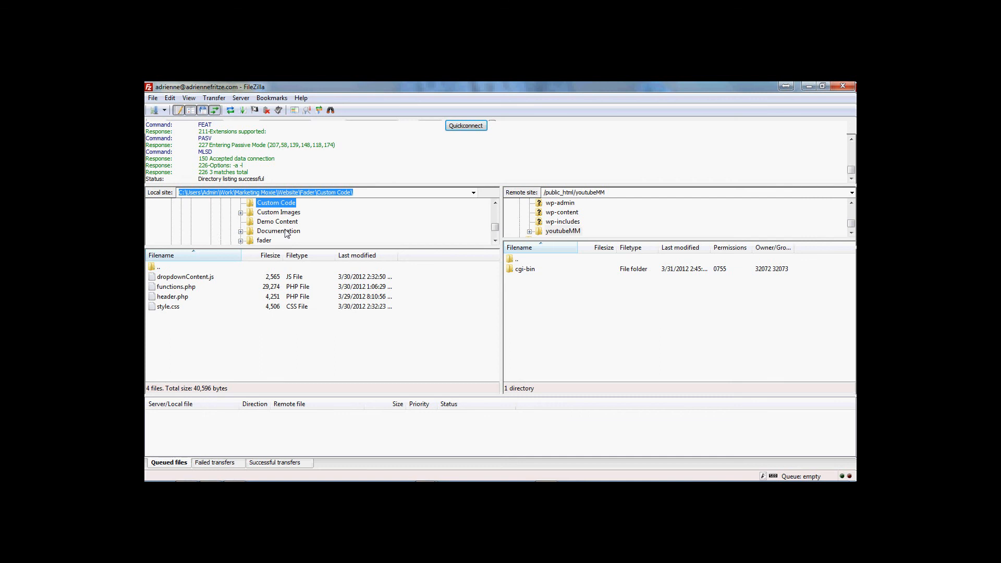
pyautogui.scroll(1, 222, 209)
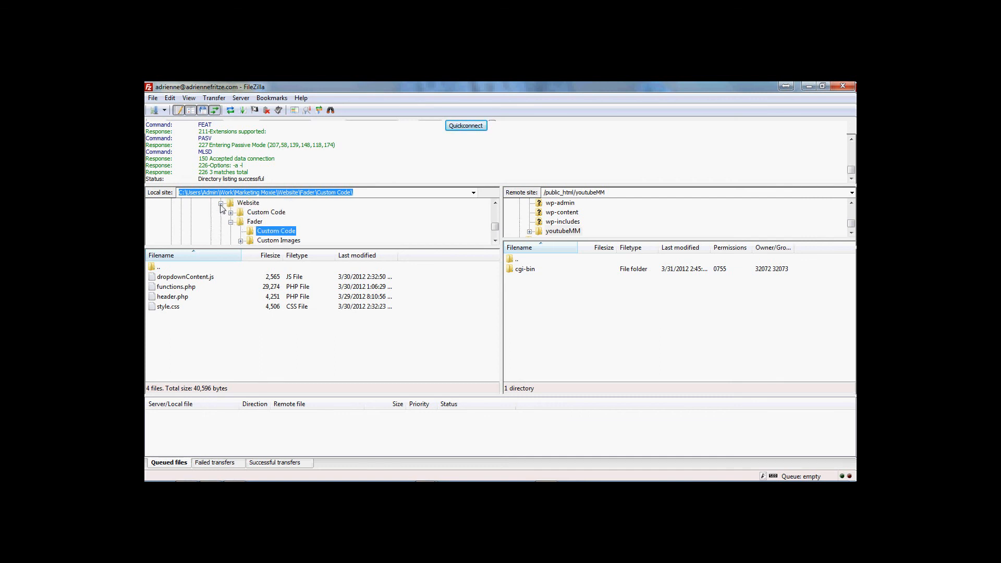
pyautogui.click(220, 204)
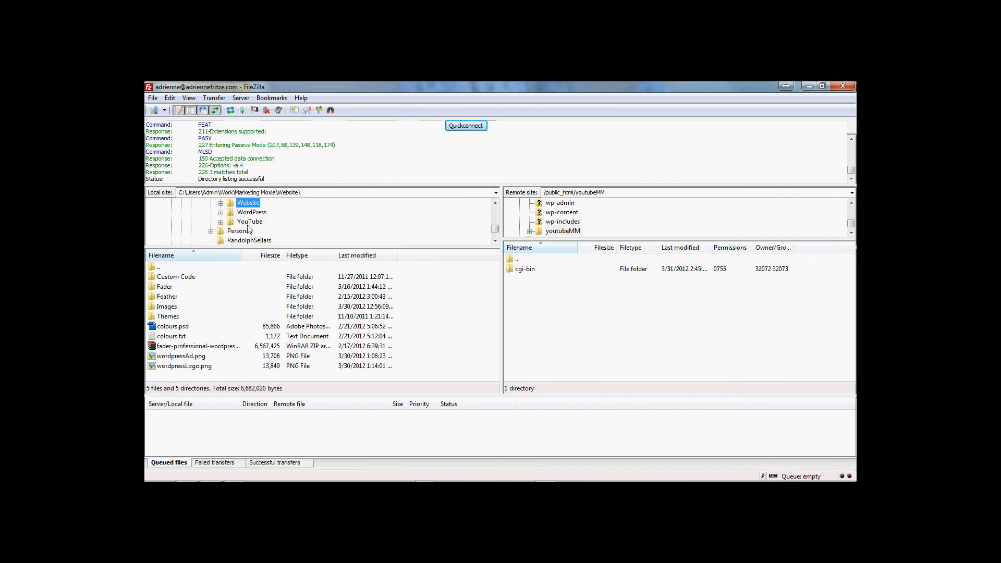
pyautogui.click(251, 222)
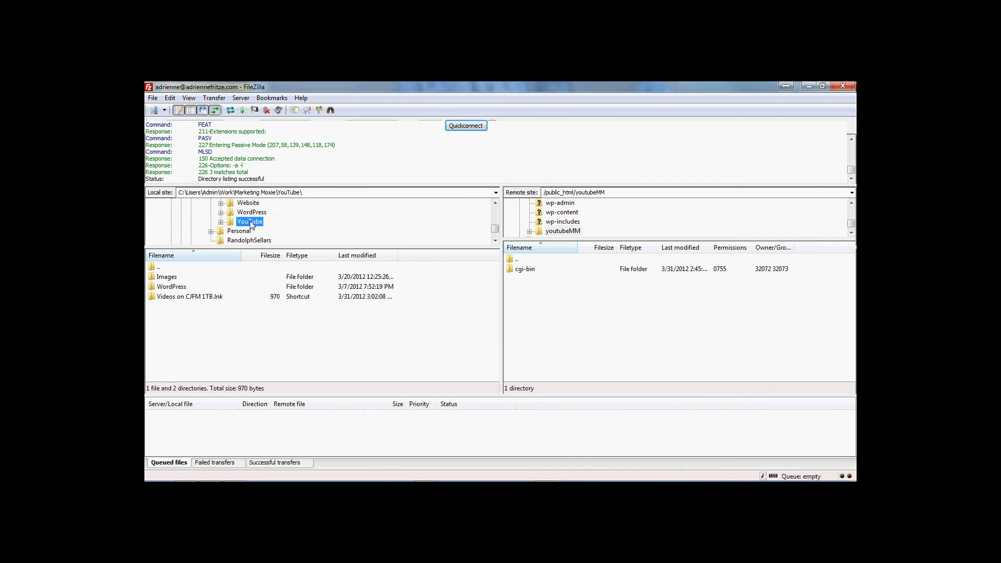
pyautogui.doubleClick(176, 287)
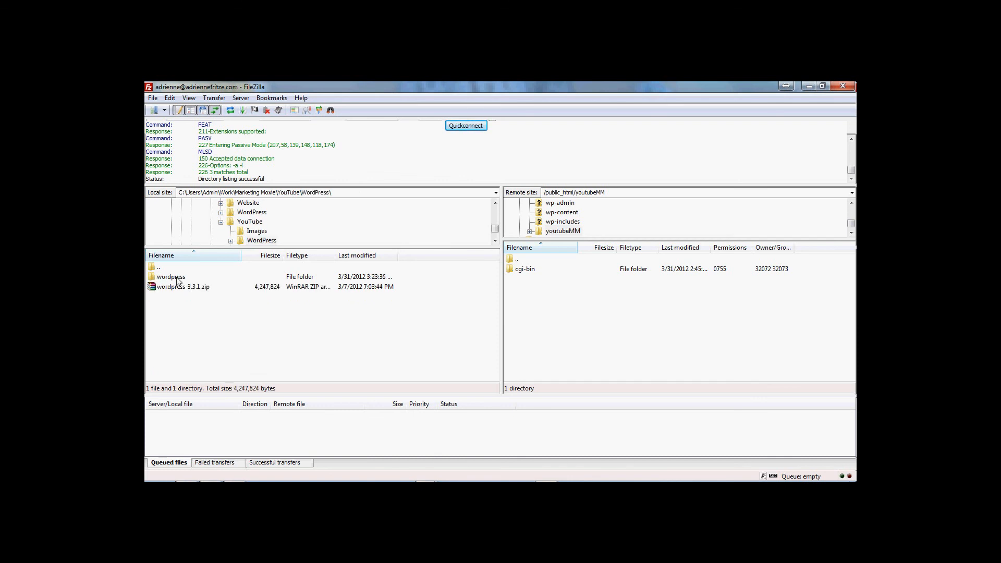
pyautogui.doubleClick(176, 277)
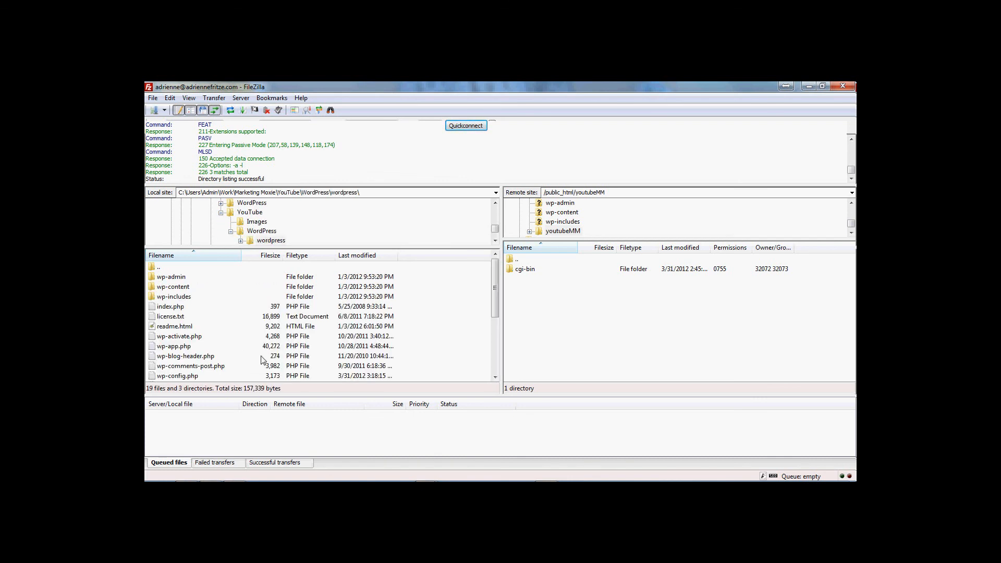
# Select every file in the local wordpress folder and drag them into the remote youtubeMM folder.
pyautogui.click(187, 286)
pyautogui.scroll(-4, 197, 302)
pyautogui.scroll(-1, 197, 302)
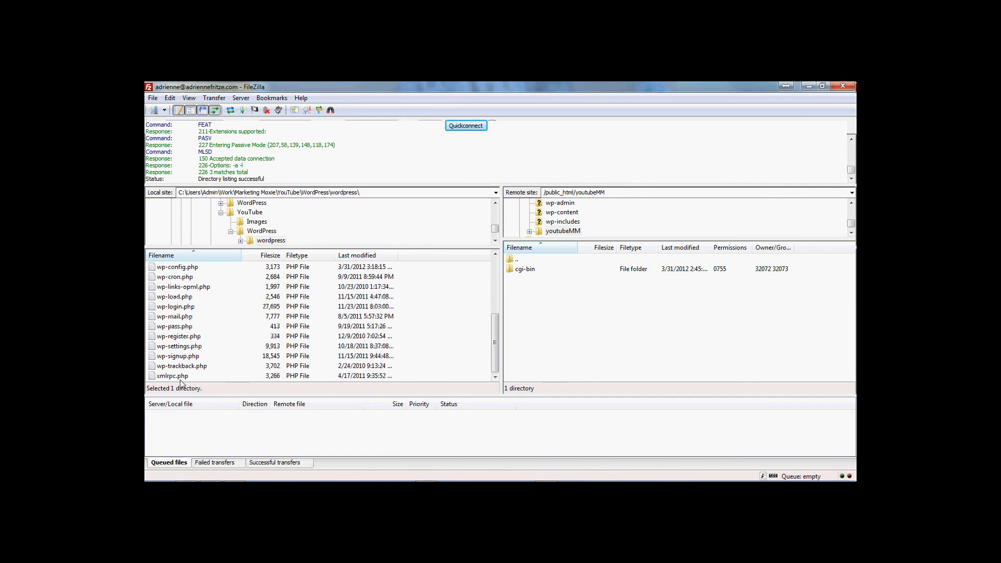
pyautogui.hotkey('ctrl', 'a')
pyautogui.moveTo(181, 318); pyautogui.dragTo(536, 336)
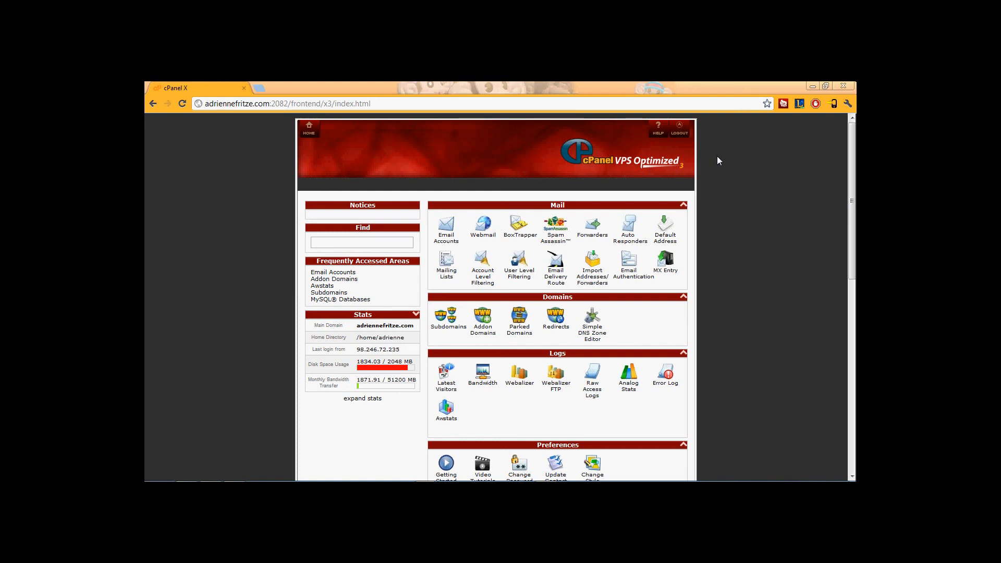
# Scroll the cPanel home page to the Files section and launch File Manager's directory selection.
pyautogui.click(851, 171)
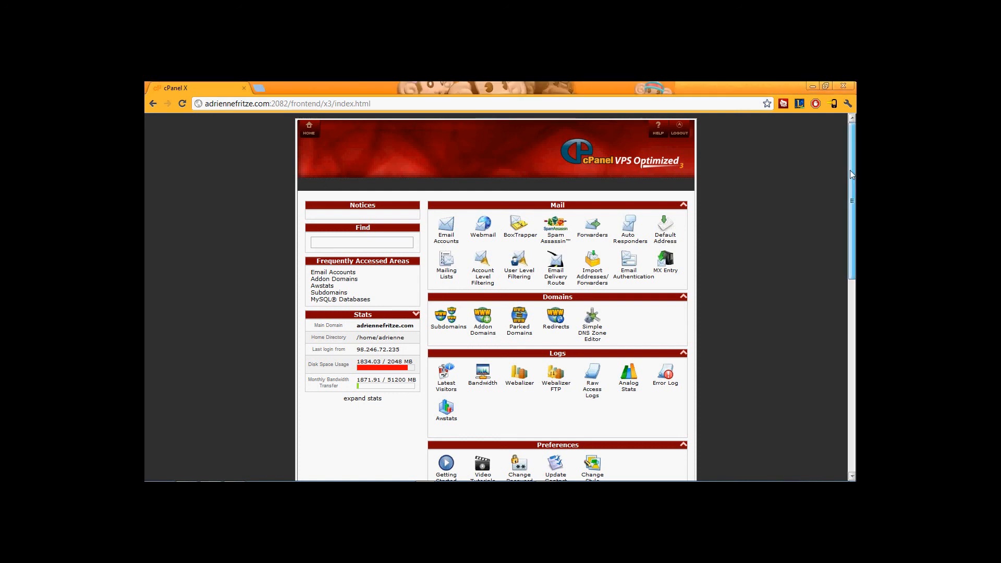
pyautogui.moveTo(851, 175); pyautogui.dragTo(841, 232)
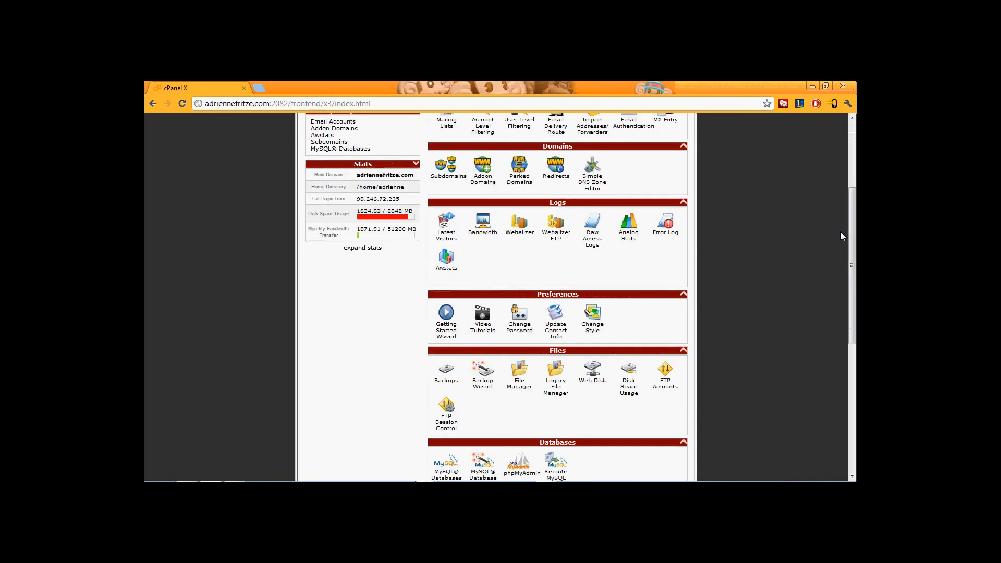
pyautogui.click(520, 389)
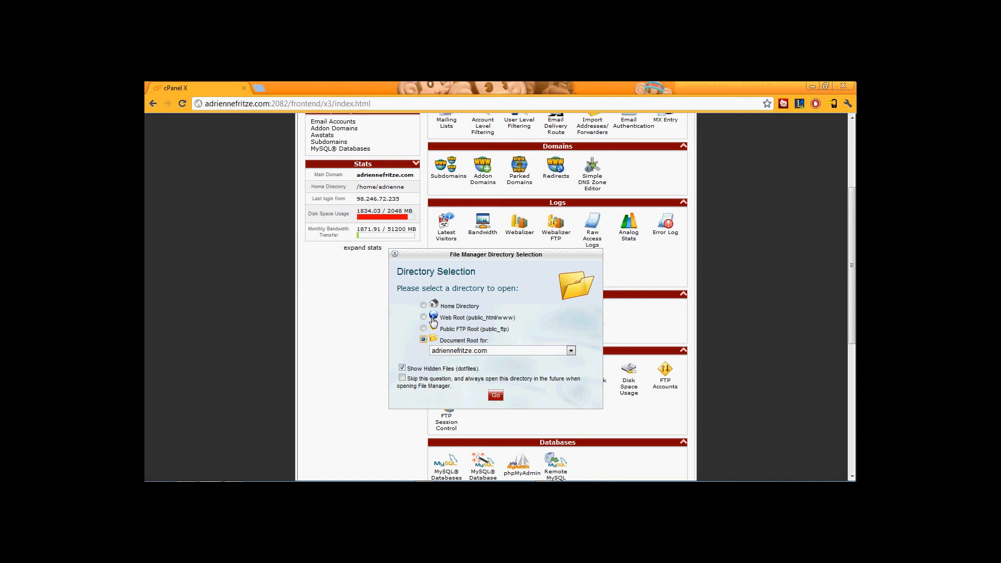
# Open File Manager at the youtube.marketingmoxie.biz document root and go to its Upload page.
pyautogui.click(458, 353)
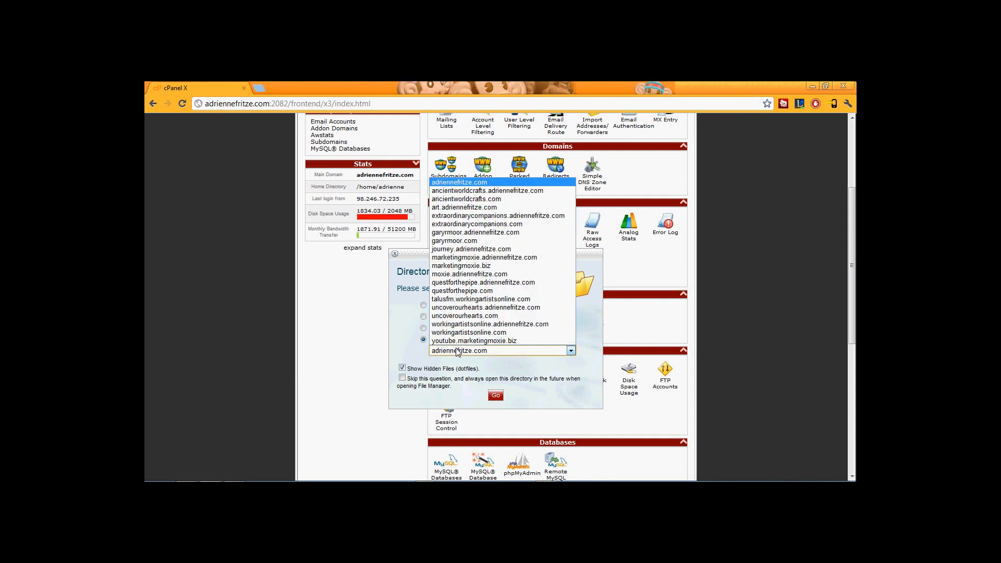
pyautogui.click(459, 341)
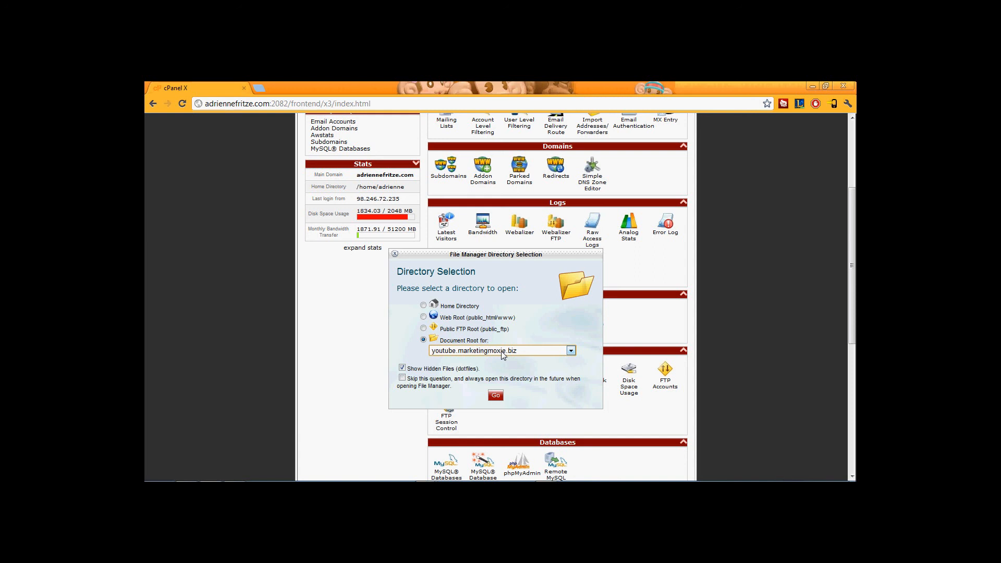
pyautogui.click(497, 397)
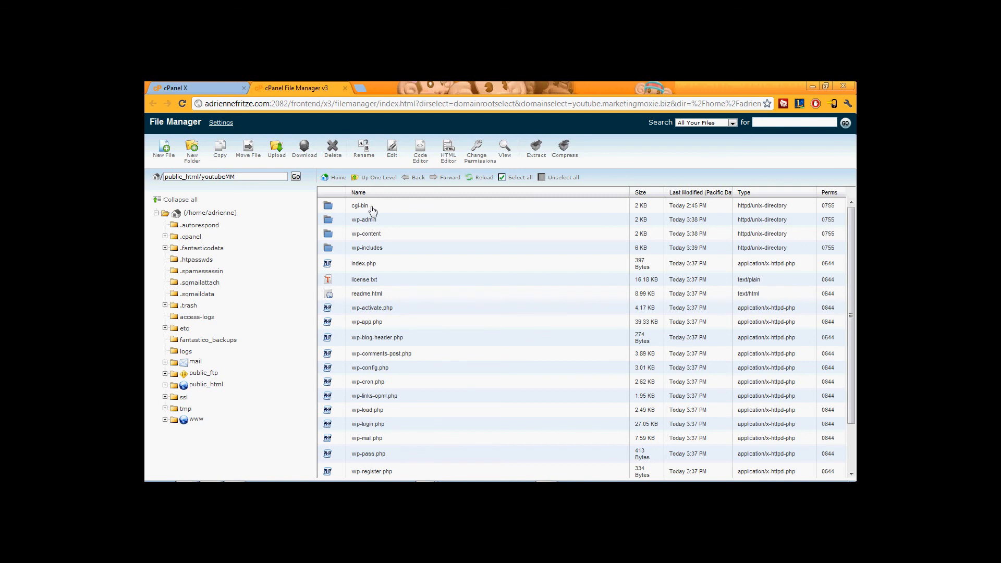
pyautogui.click(277, 151)
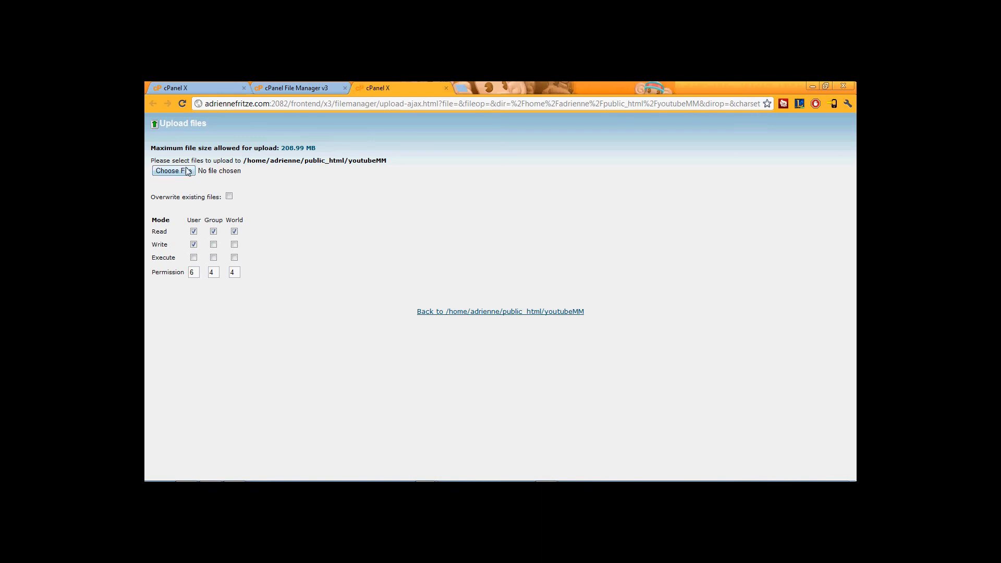
# In the upload file picker, browse to Work\Marketing Moxie\YouTube\WordPress\wordpress.
pyautogui.click(172, 170)
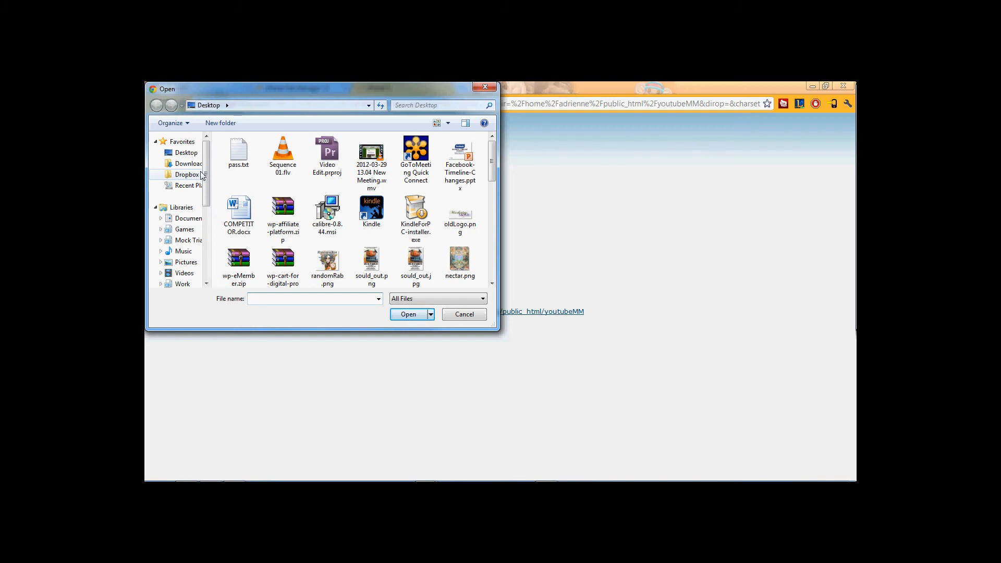
pyautogui.scroll(-1, 204, 175)
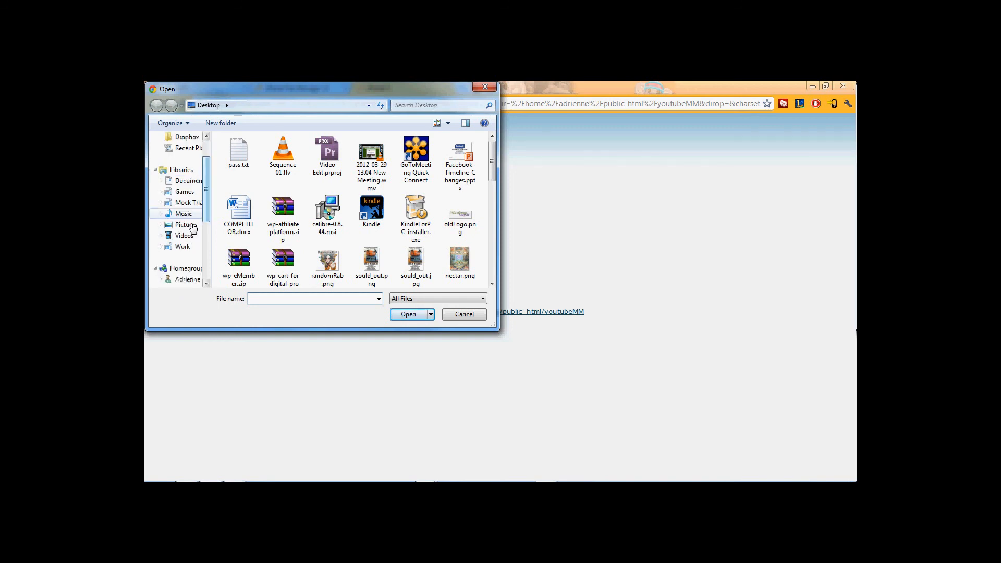
pyautogui.click(187, 248)
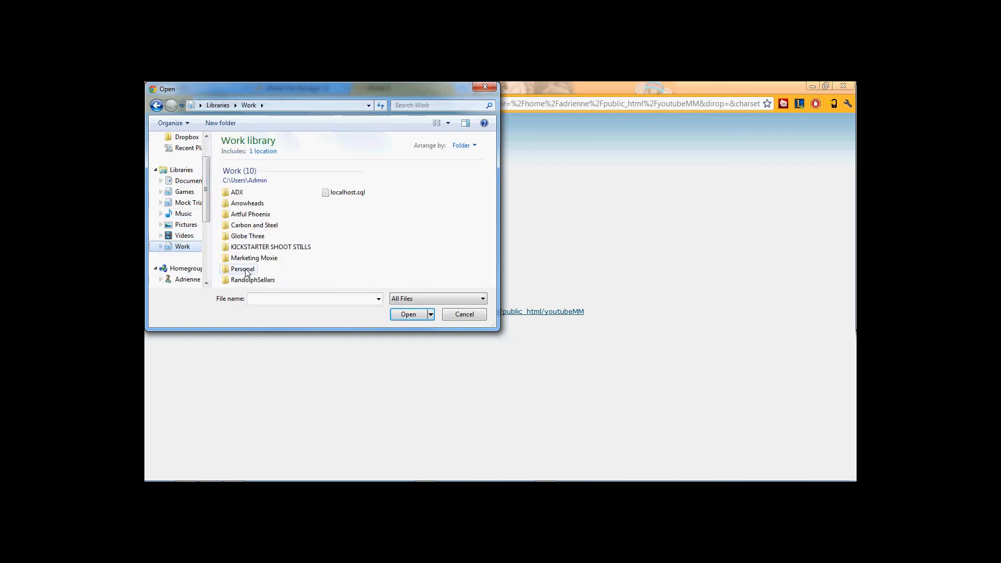
pyautogui.doubleClick(248, 239)
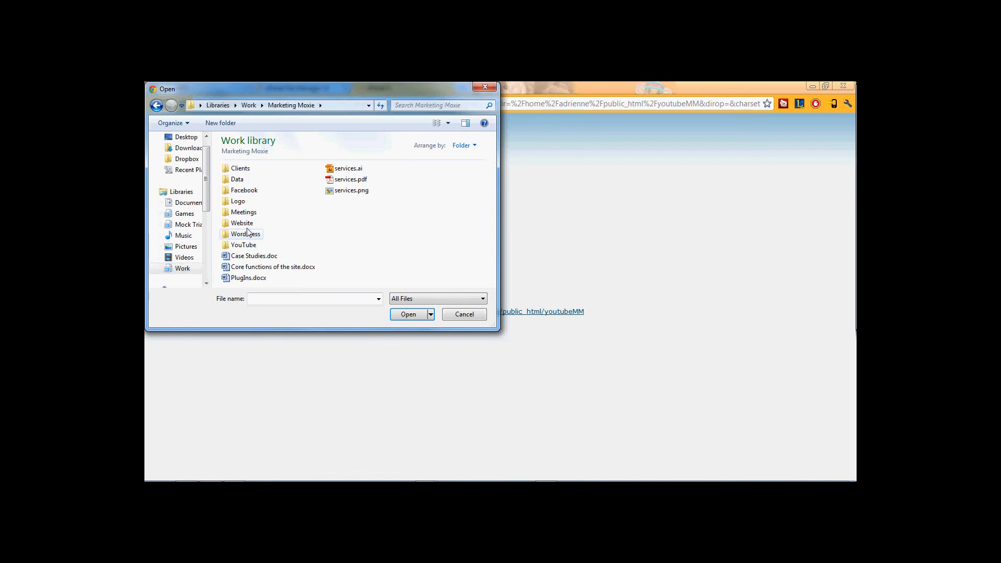
pyautogui.doubleClick(244, 245)
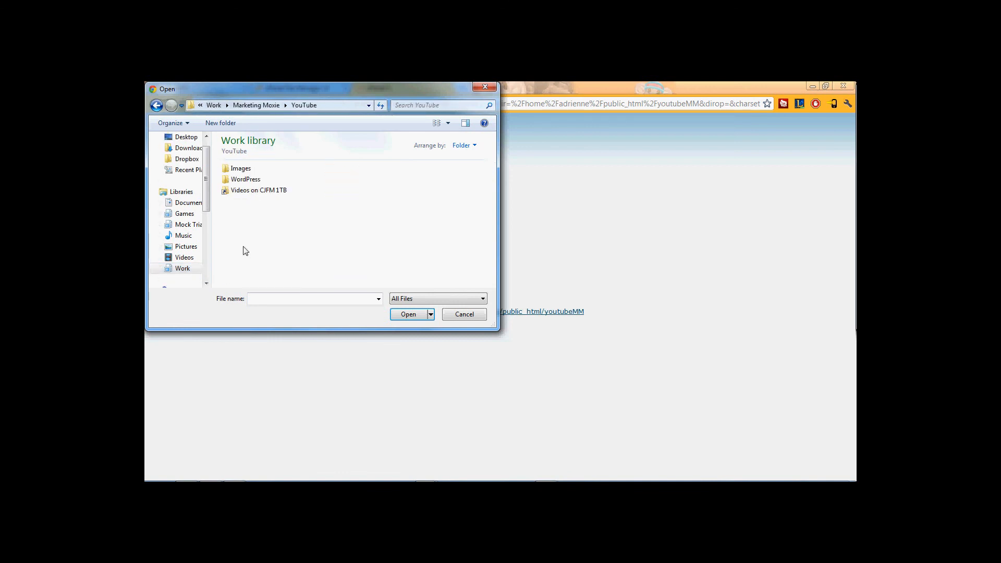
pyautogui.doubleClick(245, 180)
pyautogui.doubleClick(249, 170)
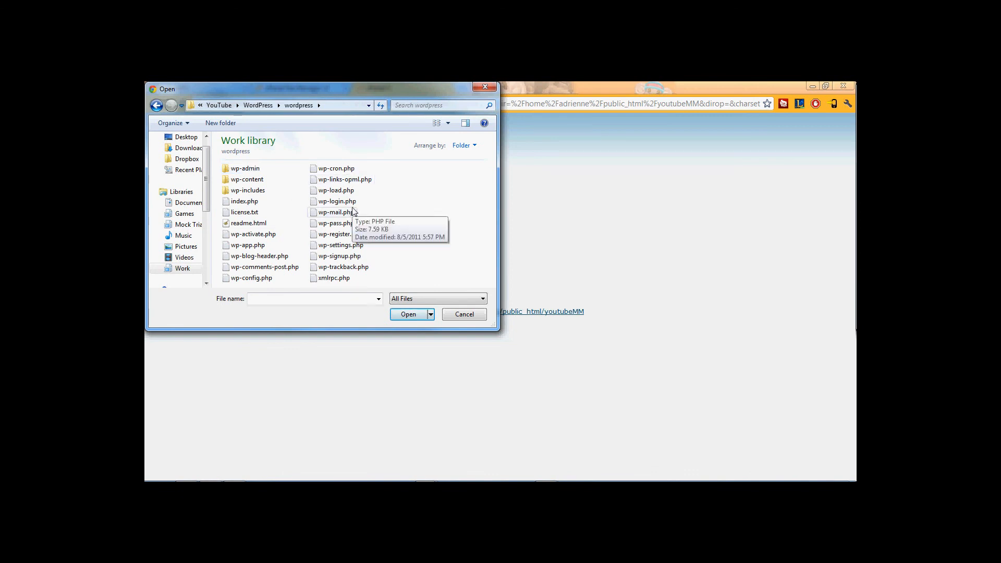
# Look over xmlrpc.php, wp-signup.php, wp-register.php, wp-mail.php and wp-load.php, then cancel the picker.
pyautogui.click(335, 278)
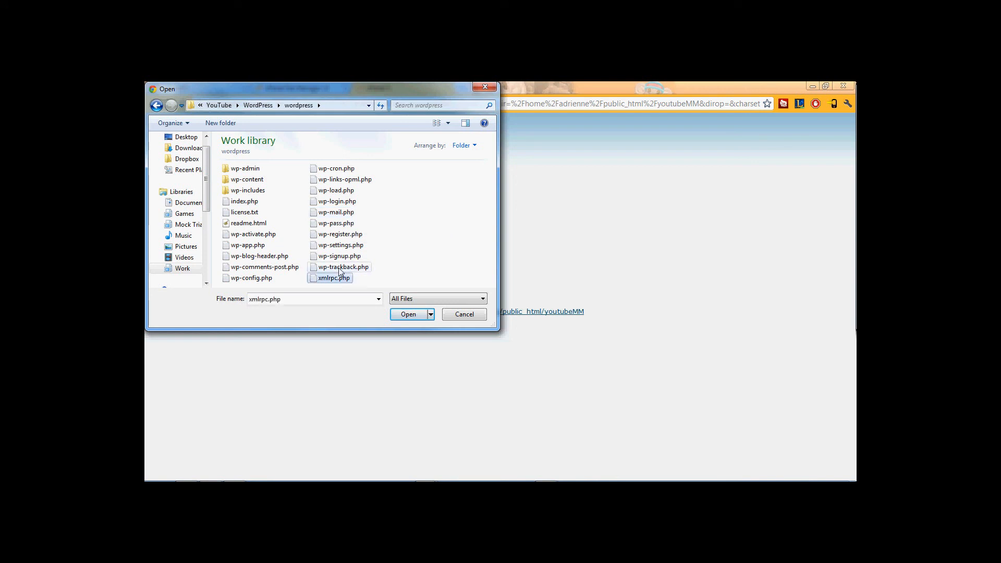
pyautogui.click(339, 256)
pyautogui.click(337, 236)
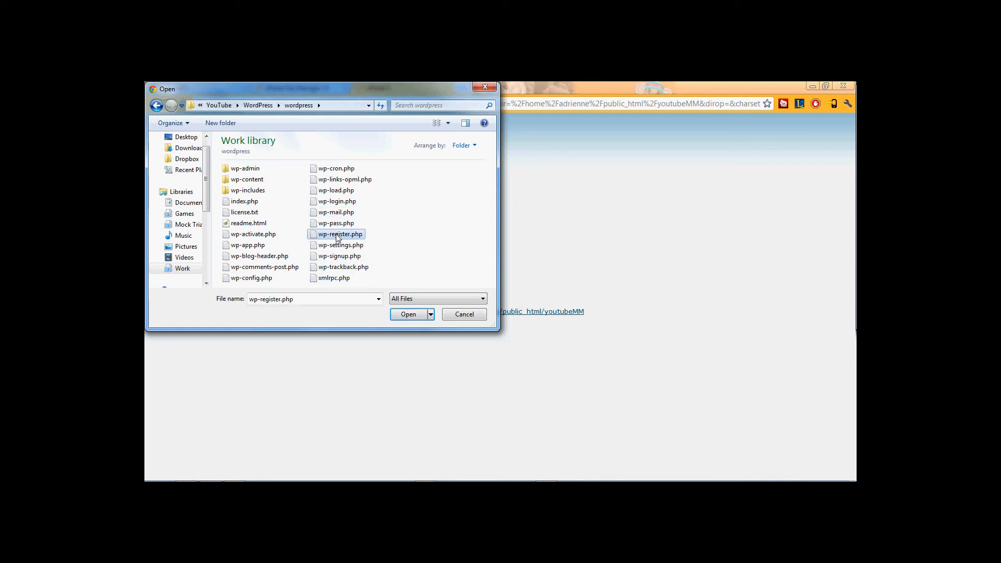
pyautogui.click(337, 213)
pyautogui.click(337, 191)
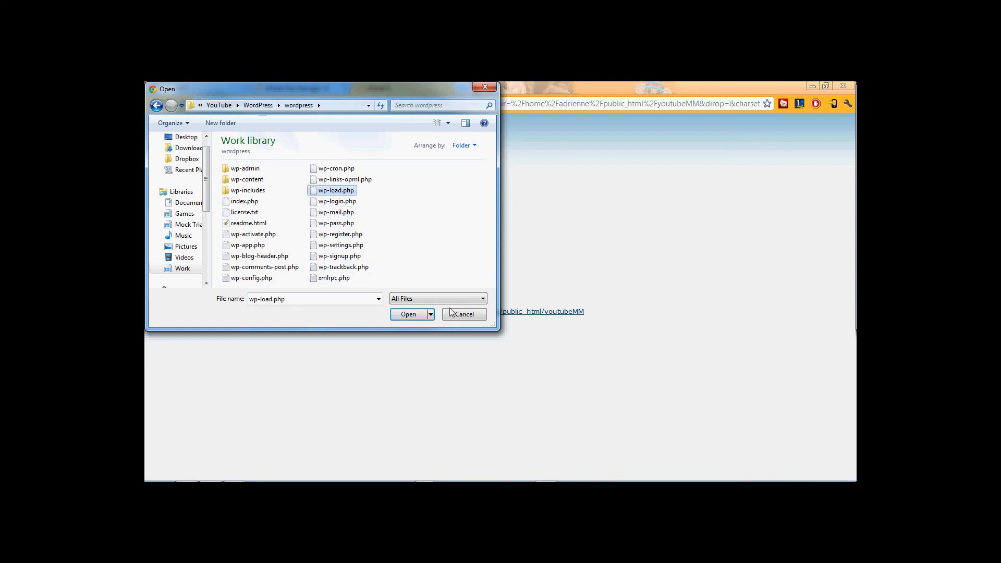
pyautogui.click(461, 315)
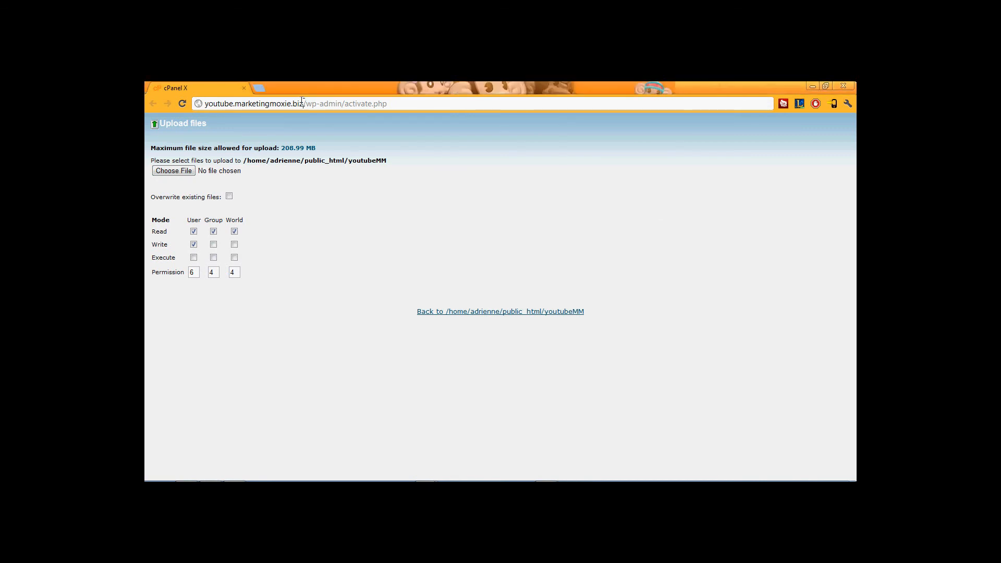
# Change the address from wp-admin/activate.php to wp-admin/install.php and load the installer.
pyautogui.moveTo(303, 104); pyautogui.dragTo(200, 96)
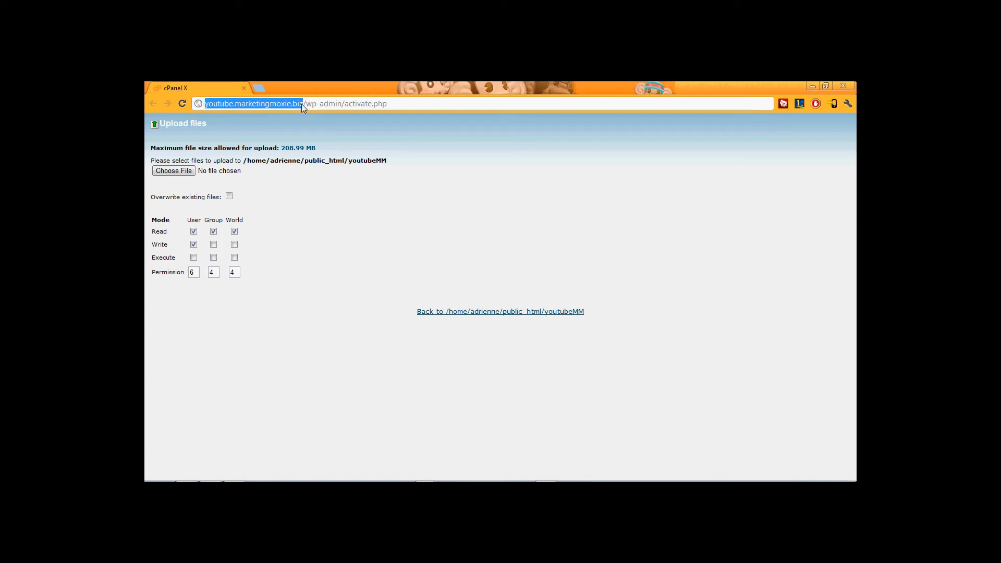
pyautogui.moveTo(305, 103); pyautogui.dragTo(374, 99)
pyautogui.click(344, 104)
pyautogui.write('inst')
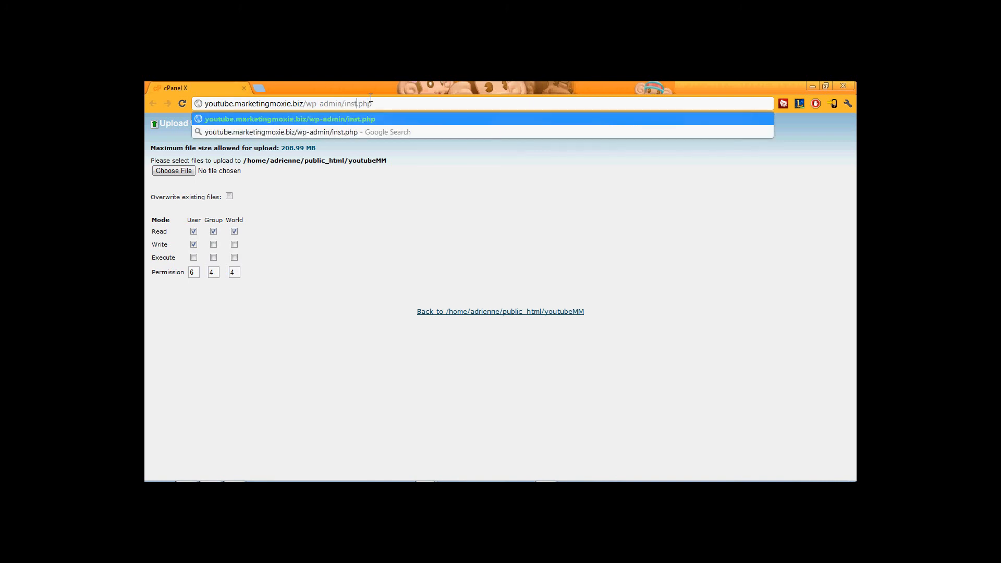
pyautogui.write('all')
pyautogui.press('Return')
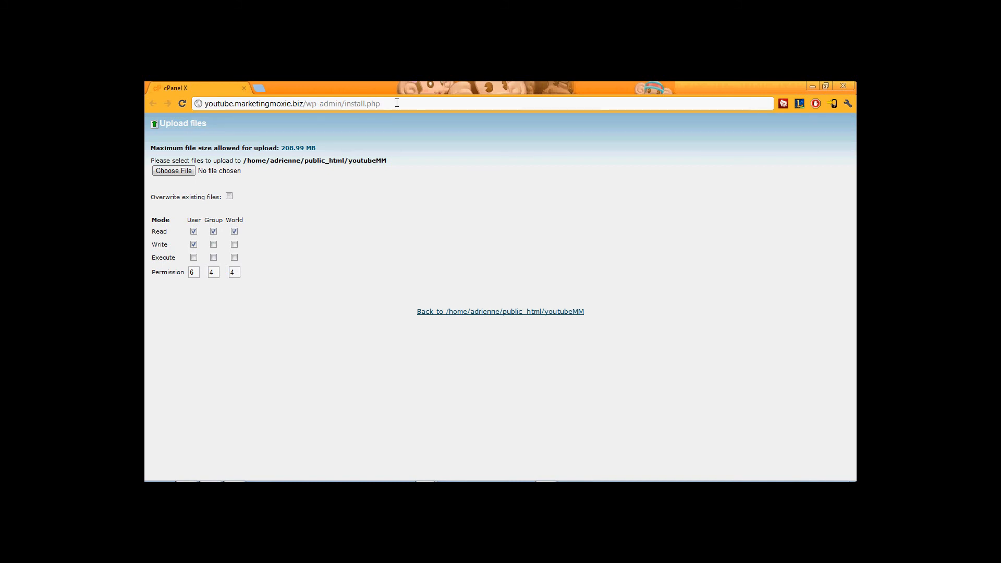
pyautogui.click(397, 103)
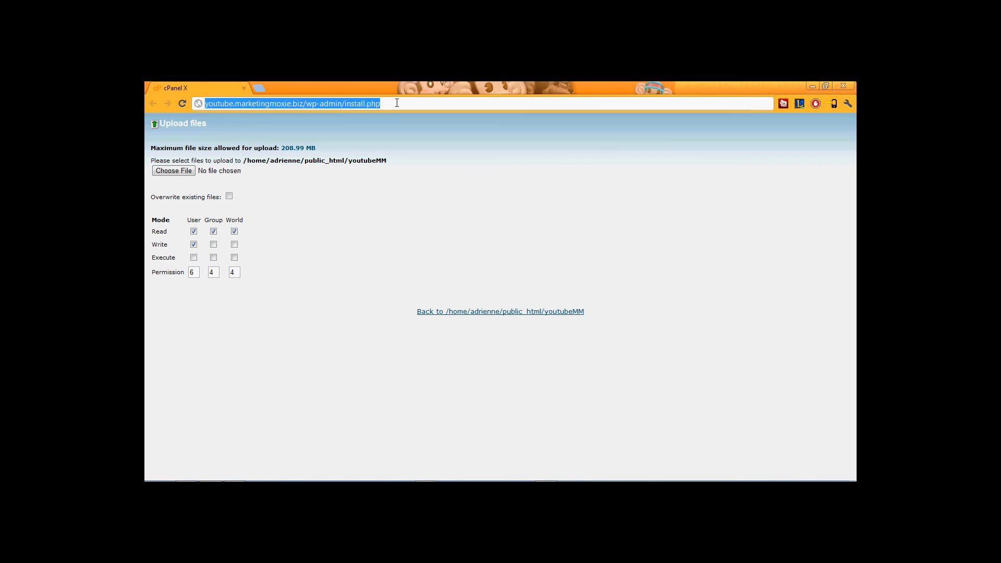
pyautogui.press('Return')
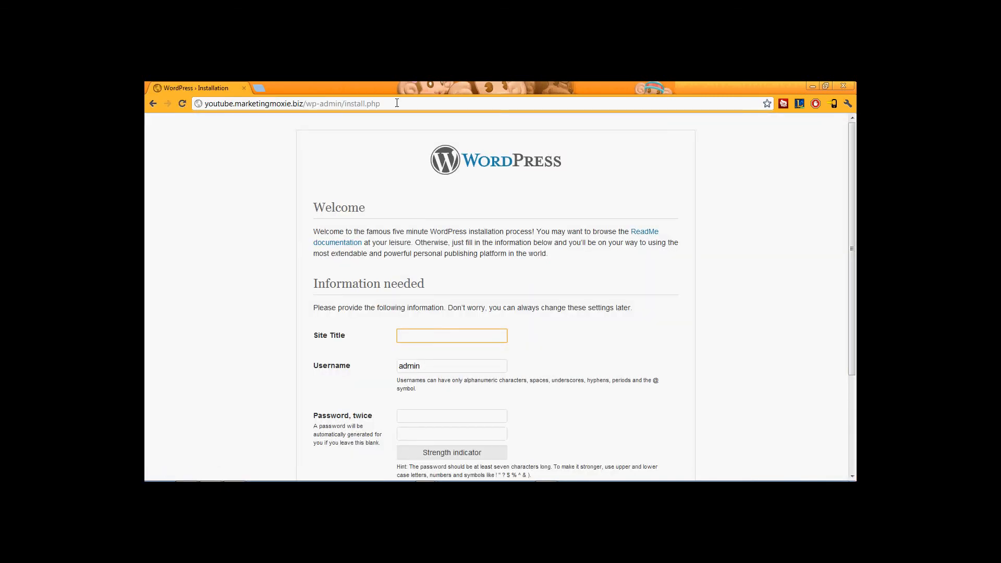
# Enter the YouTube tutorials site title and the admin username.
pyautogui.scroll(-3, 594, 292)
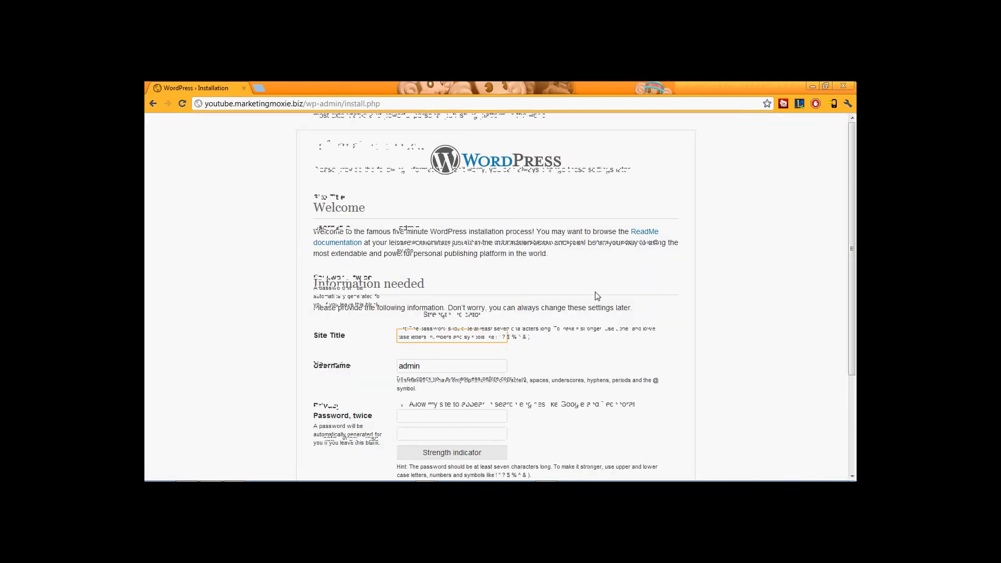
pyautogui.write('YouTube ')
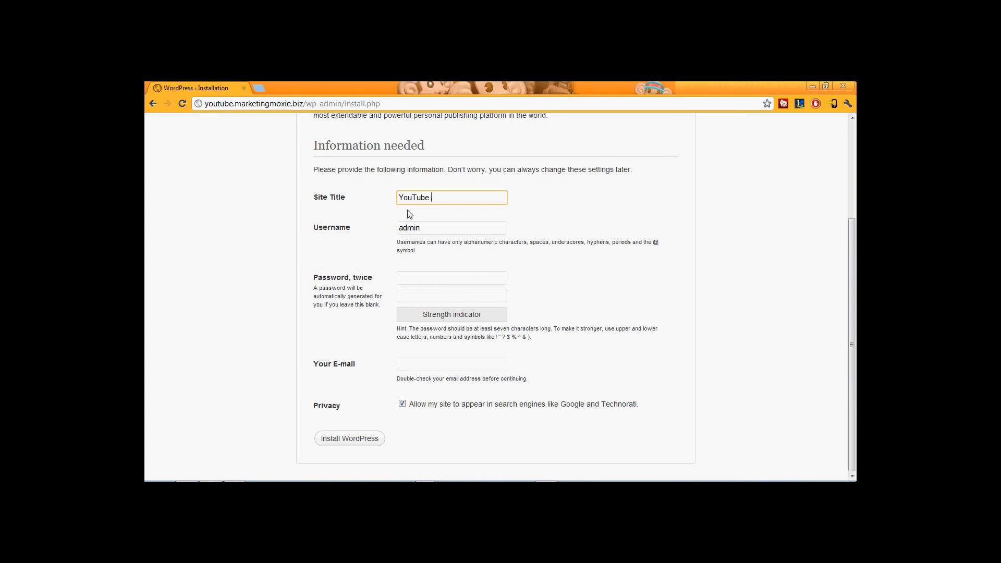
pyautogui.write('tutorials by Makertin')
pyautogui.press('BackSpace')
pyautogui.press('BackSpace')
pyautogui.press('BackSpace')
pyautogui.press('BackSpace')
pyautogui.write('ting Moxie, LLCTYouTube')
pyautogui.press('Tab')
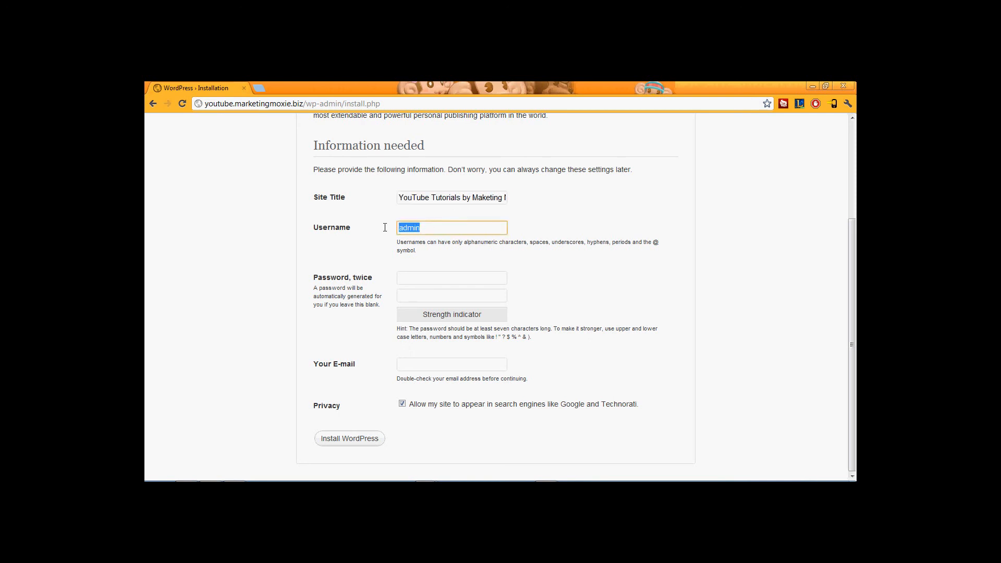
pyautogui.write('colwyn')
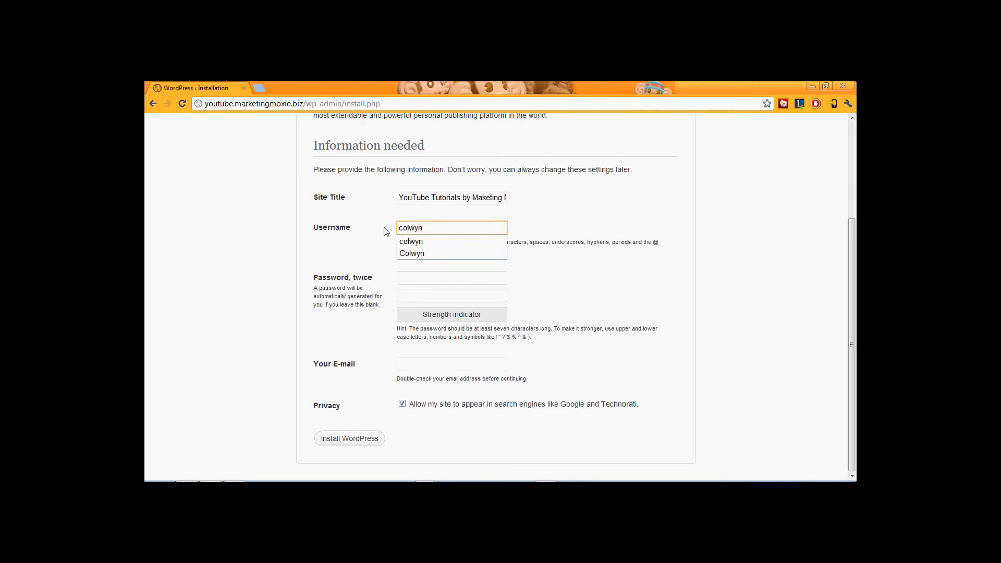
# Enter the admin password twice and the admin e-mail address, correcting its typo.
pyautogui.click(421, 278)
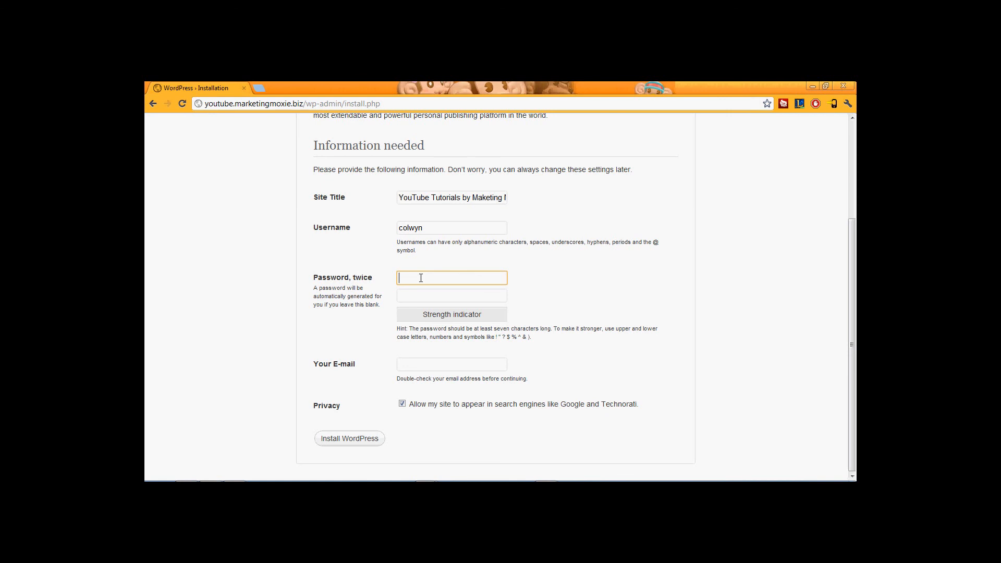
pyautogui.write('********')
pyautogui.press('Tab')
pyautogui.write('**')
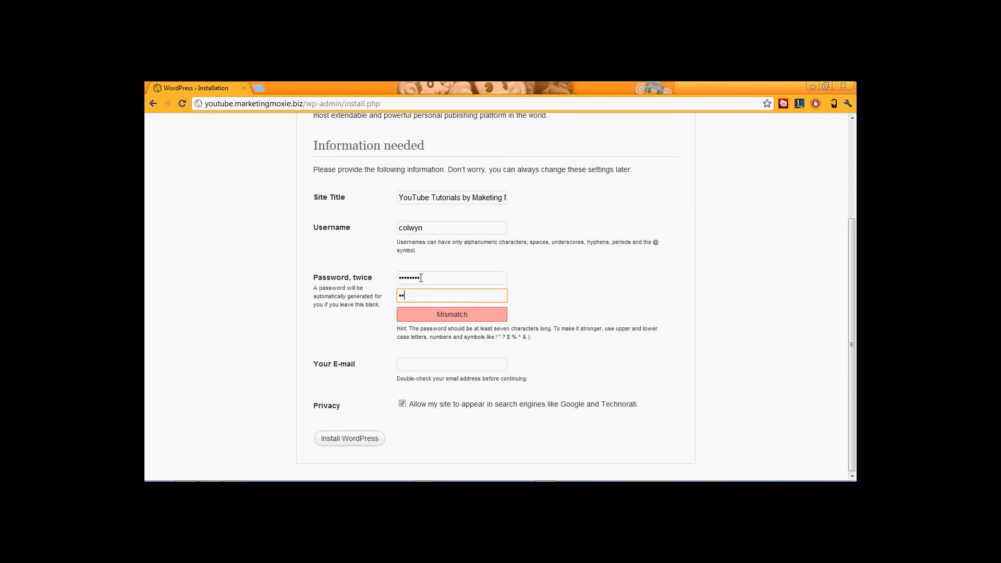
pyautogui.write('******')
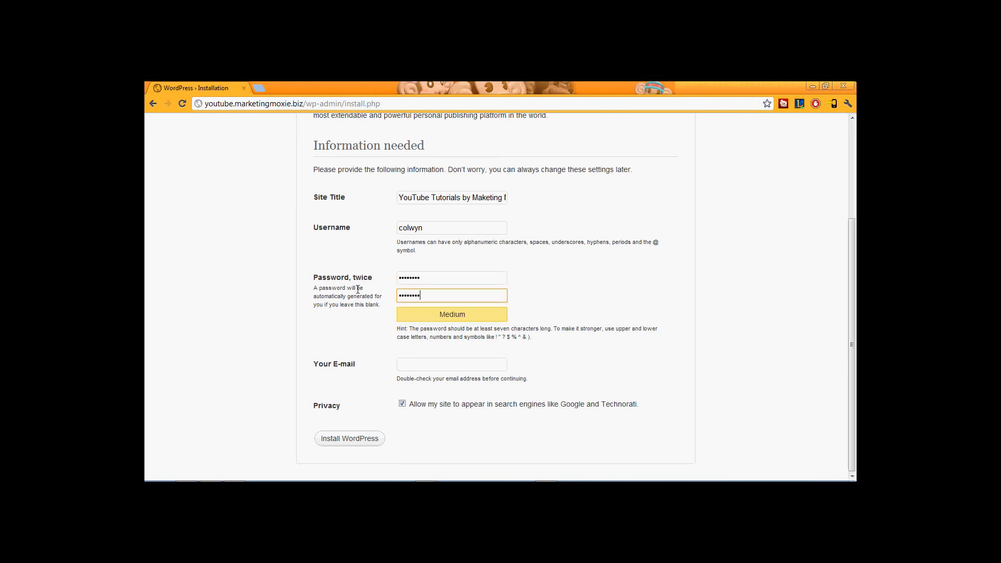
pyautogui.click(423, 365)
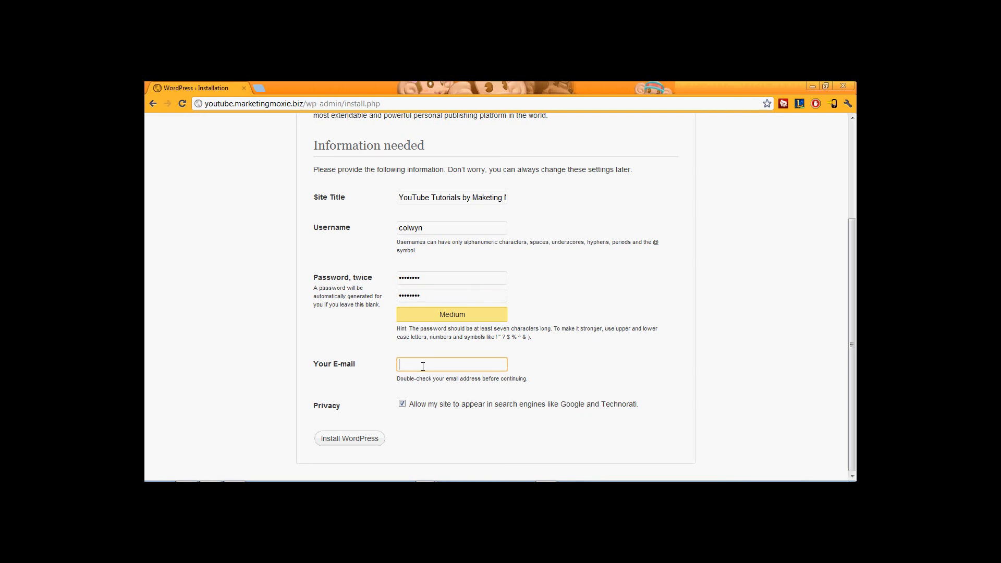
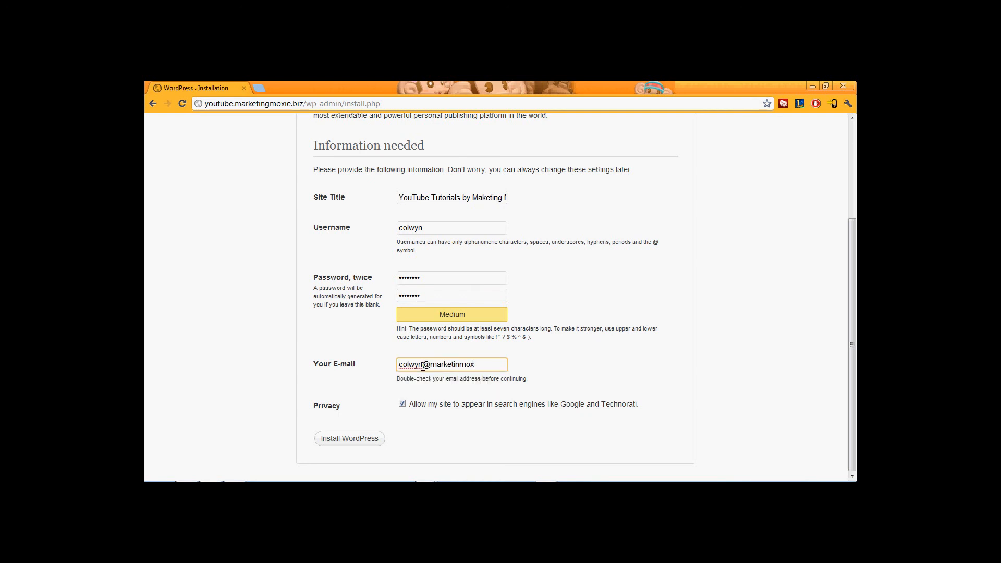
pyautogui.click(459, 365)
pyautogui.write('g')
# Leave search engine visibility as it was and run the WordPress installation.
pyautogui.click(402, 405)
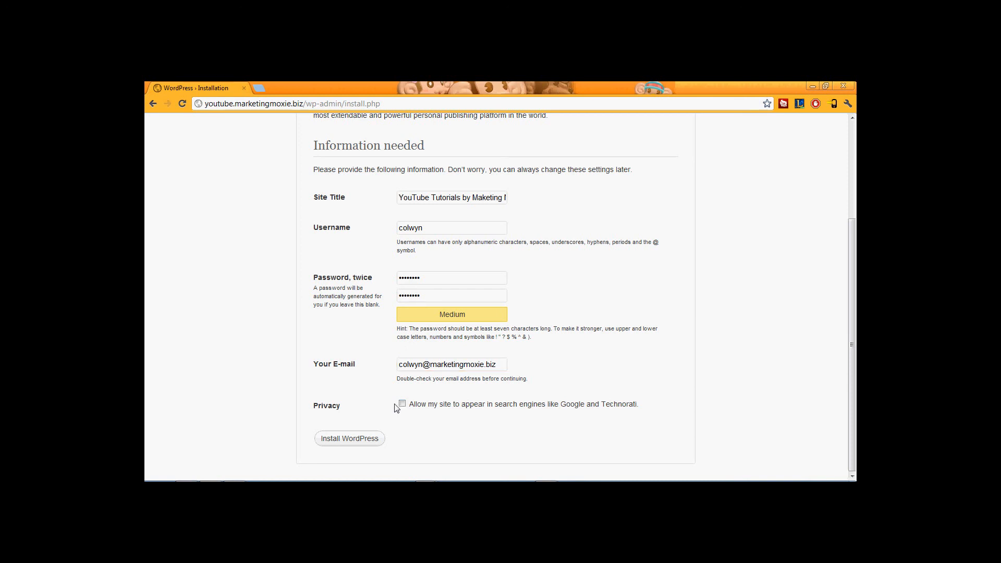
pyautogui.click(402, 405)
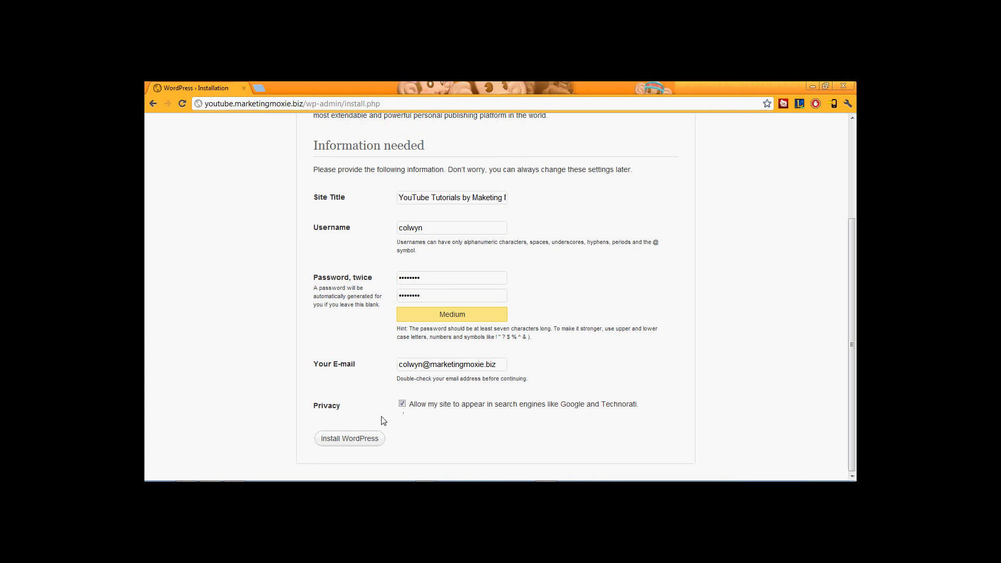
pyautogui.click(366, 446)
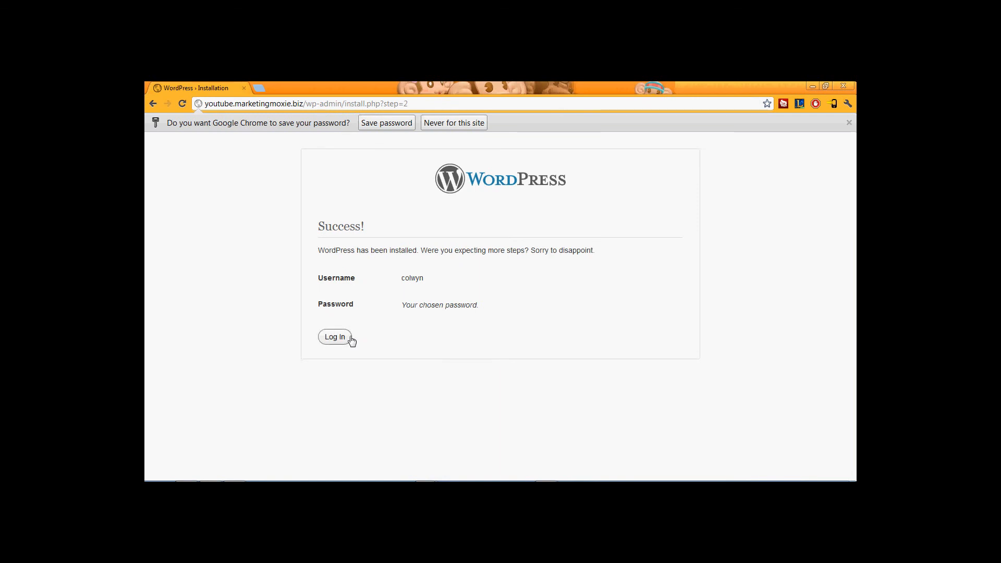
# Go to the WordPress login page and inspect its wp-login.php address.
pyautogui.click(335, 338)
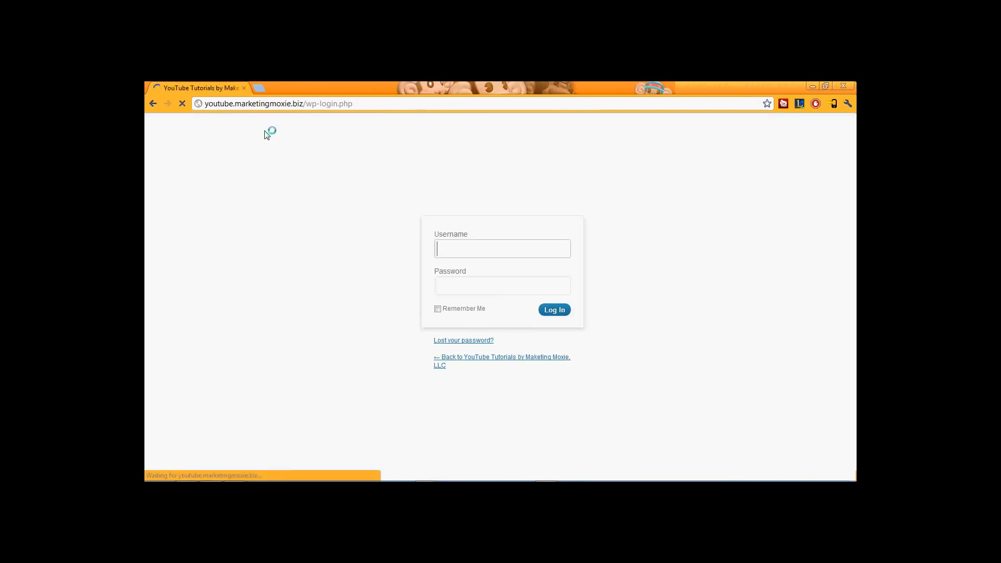
pyautogui.moveTo(358, 104); pyautogui.dragTo(310, 103)
pyautogui.click(248, 183)
pyautogui.doubleClick(309, 103)
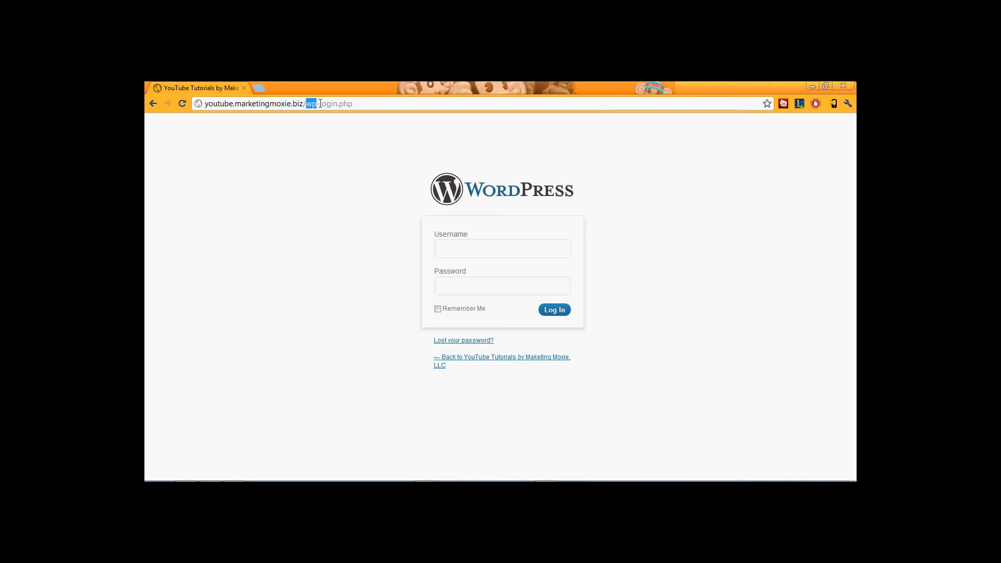
pyautogui.click(361, 103)
# Log in with the admin username and password, with Remember Me ticked.
pyautogui.click(450, 251)
pyautogui.write('colwyn')
pyautogui.press('Tab')
pyautogui.write('••••••••')
pyautogui.click(437, 309)
pyautogui.click(556, 311)
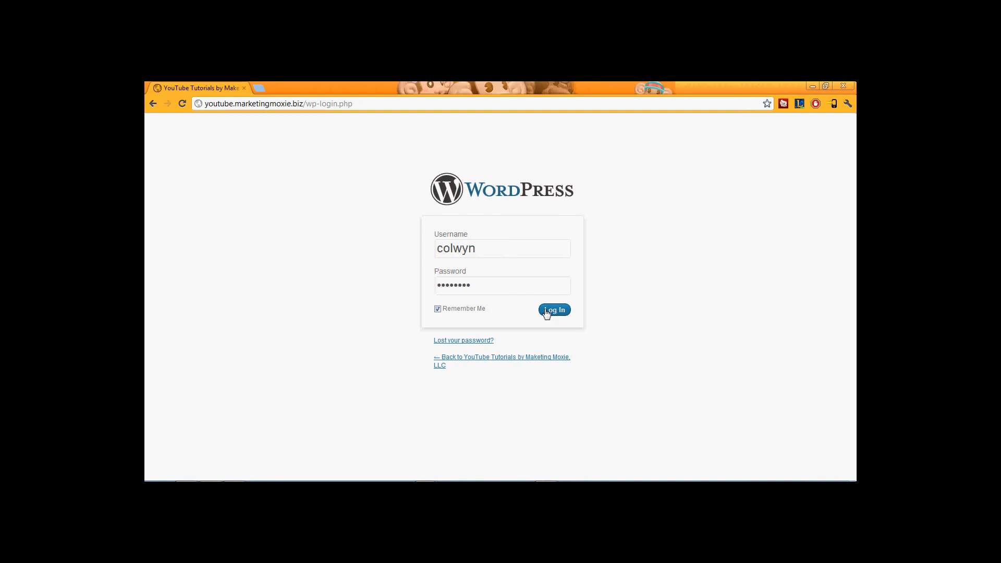
pyautogui.click(546, 312)
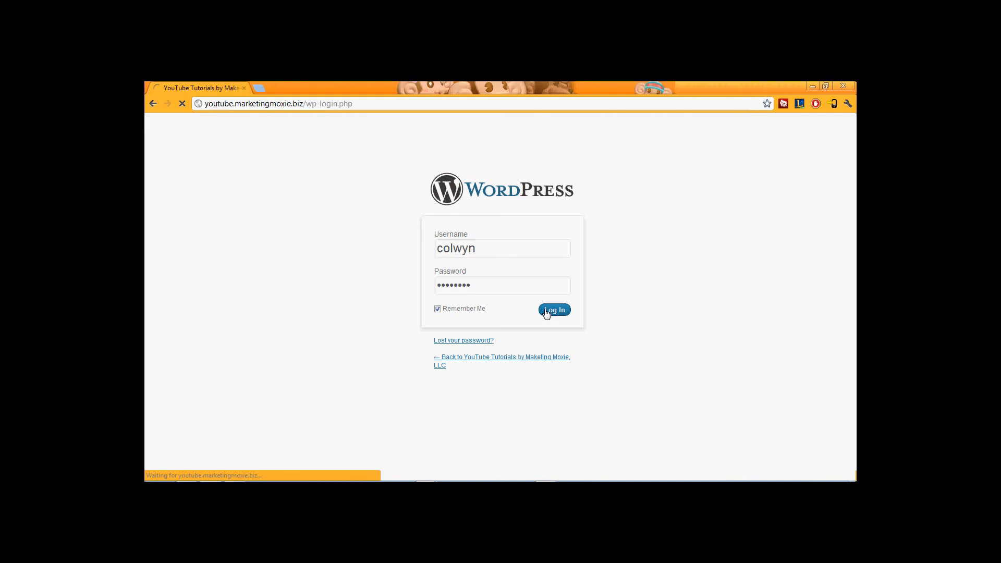